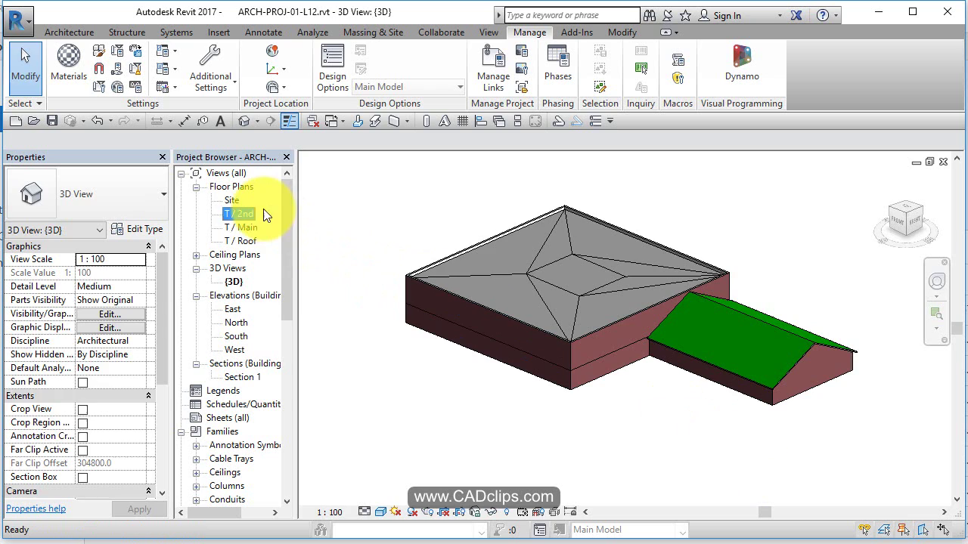
Step: Switch from the 3D view to the T / Main floor plan via the Project Browser
double_click(242, 227)
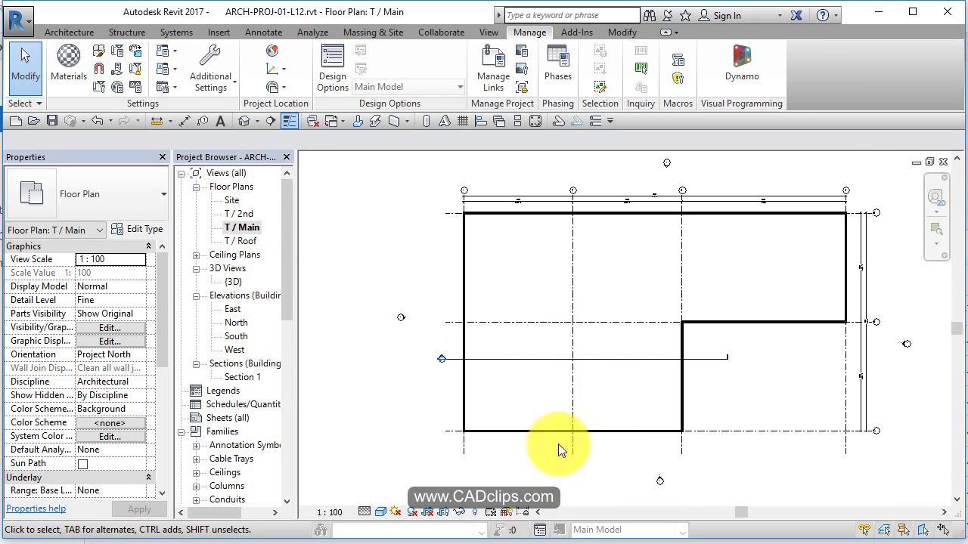
scroll(458, 308, "up", 2)
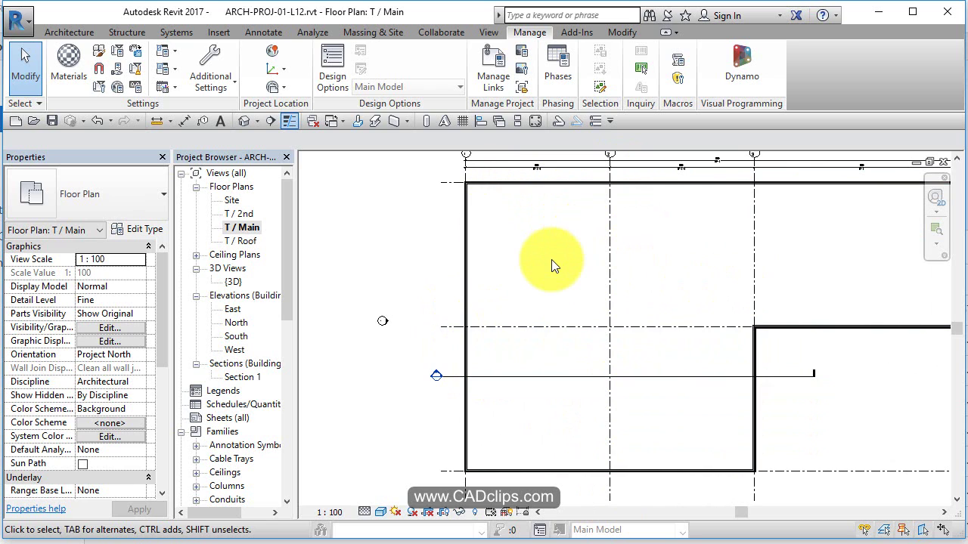
Step: Start a new wall and switch its type properties to Interior - 135mm Partition (2-hr)
left_click(68, 32)
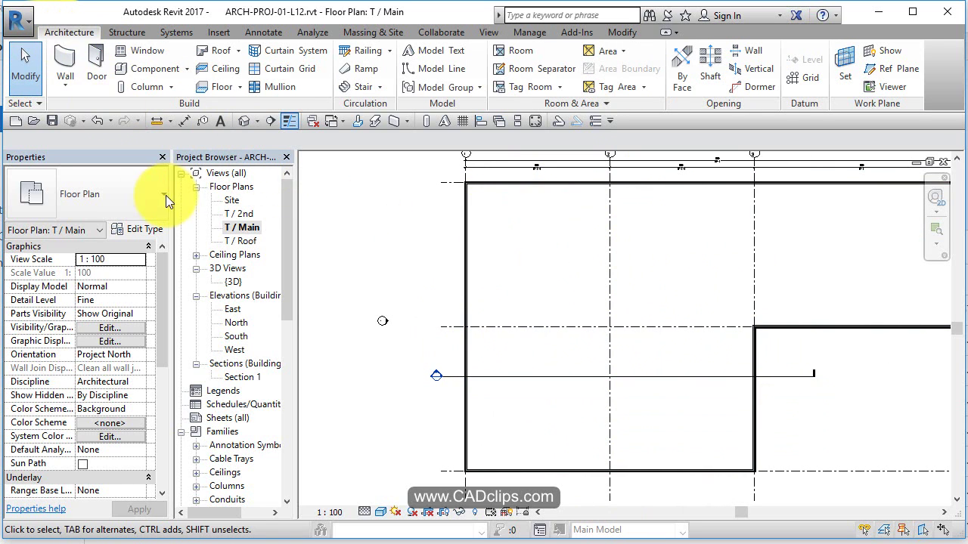
left_click(70, 58)
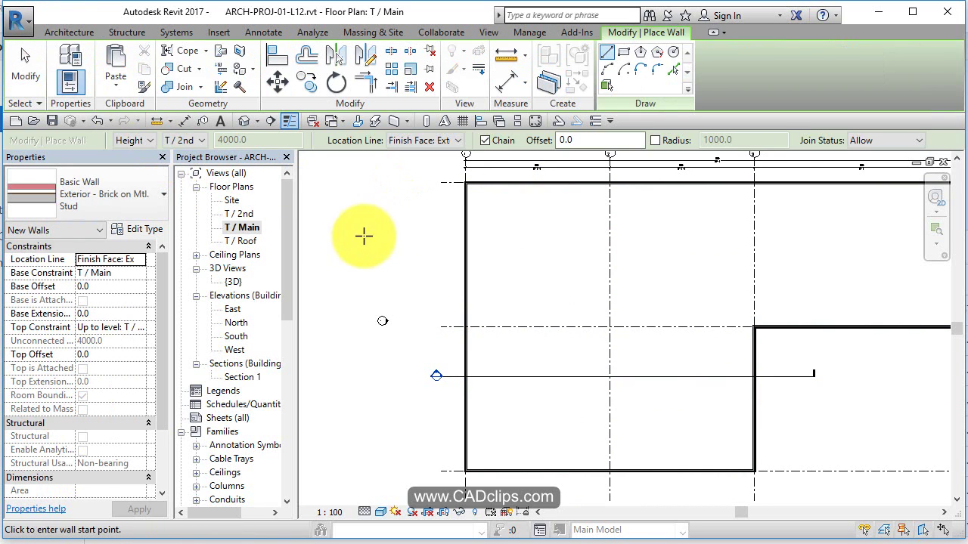
left_click(134, 229)
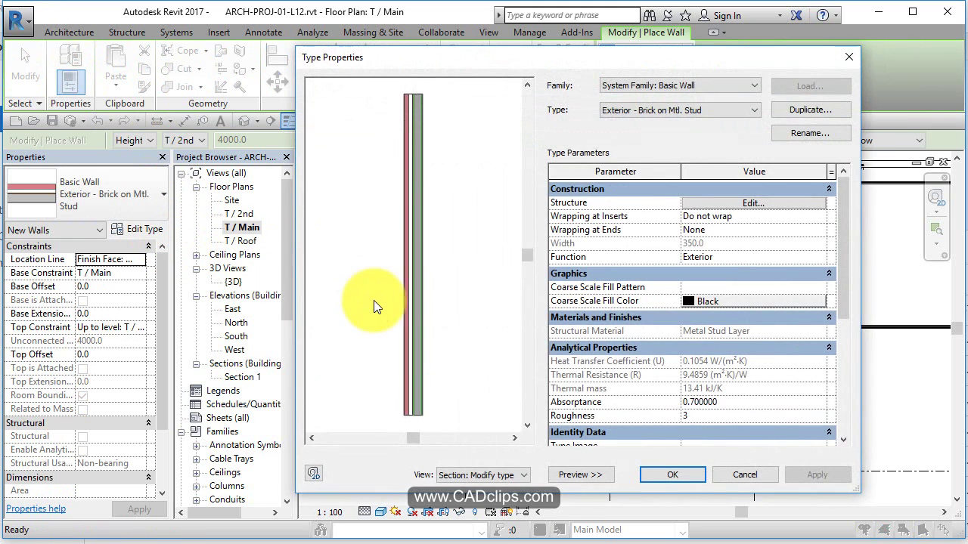
left_click(694, 106)
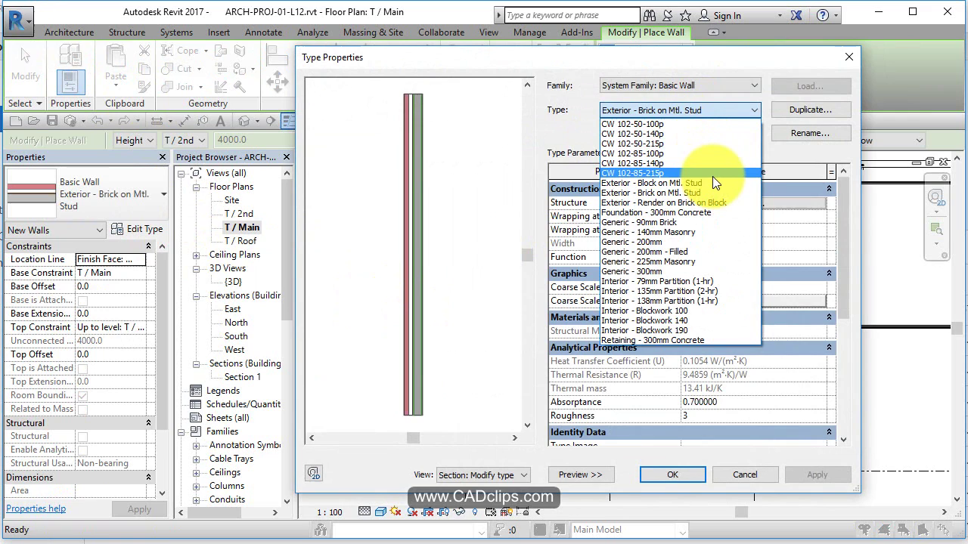
left_click(708, 291)
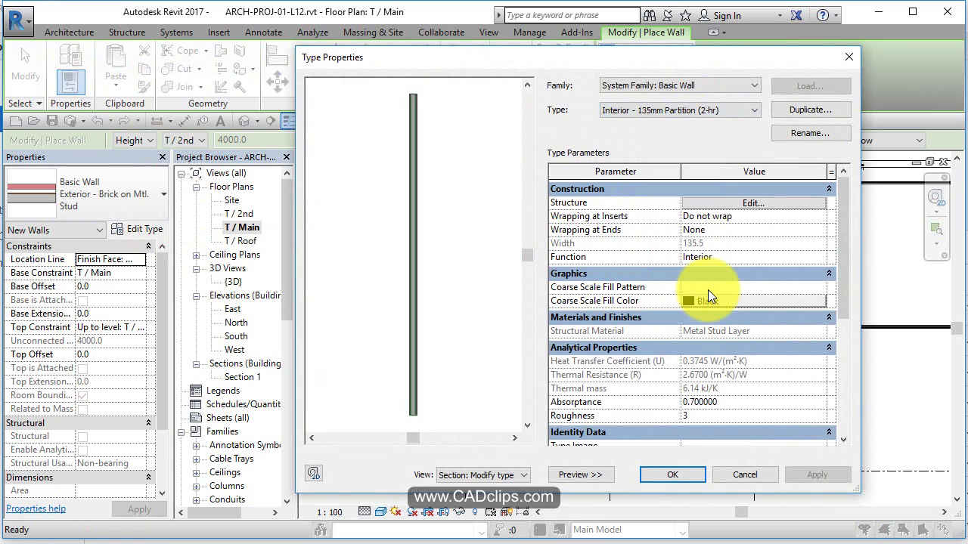
Step: Review the partition's gypsum and metal stud layer thicknesses, leaving the structure unchanged
left_click(700, 201)
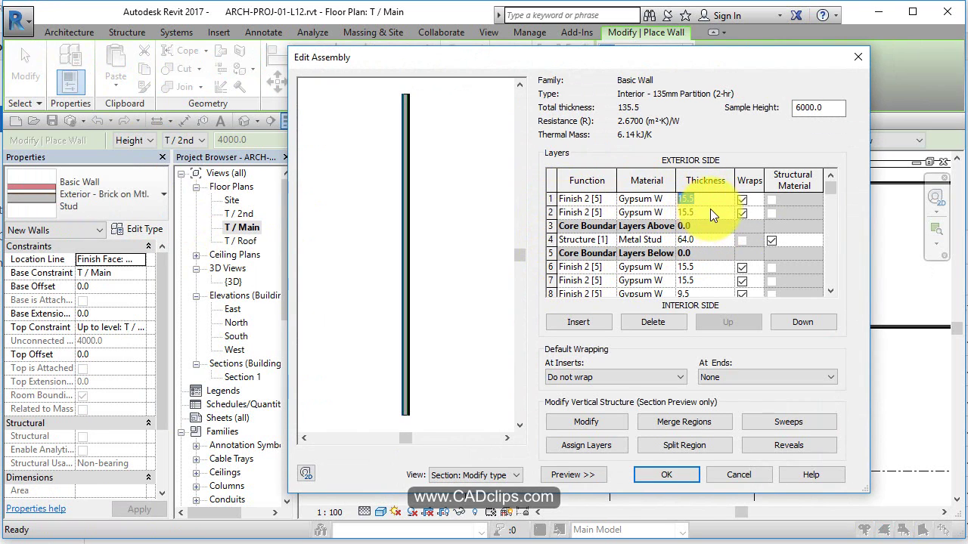
left_click(710, 212)
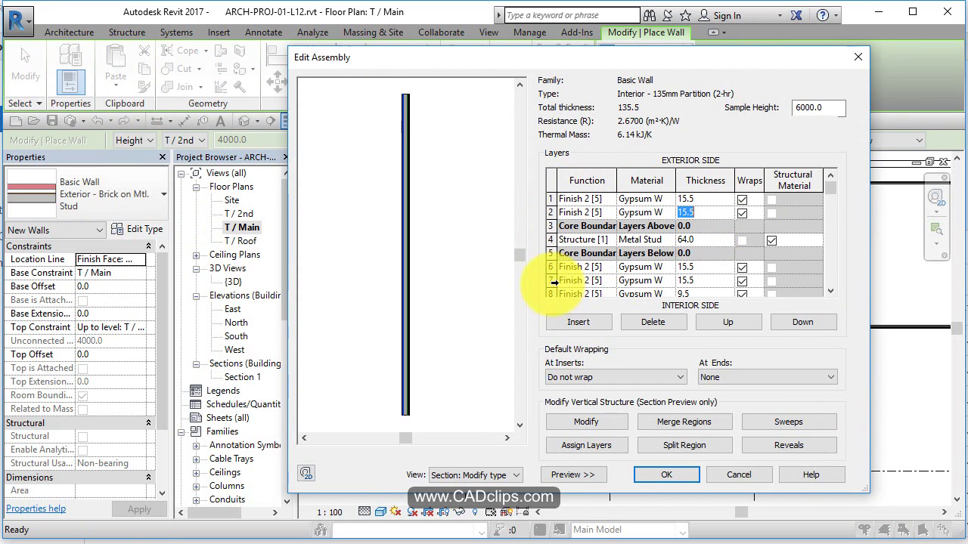
left_click(718, 241)
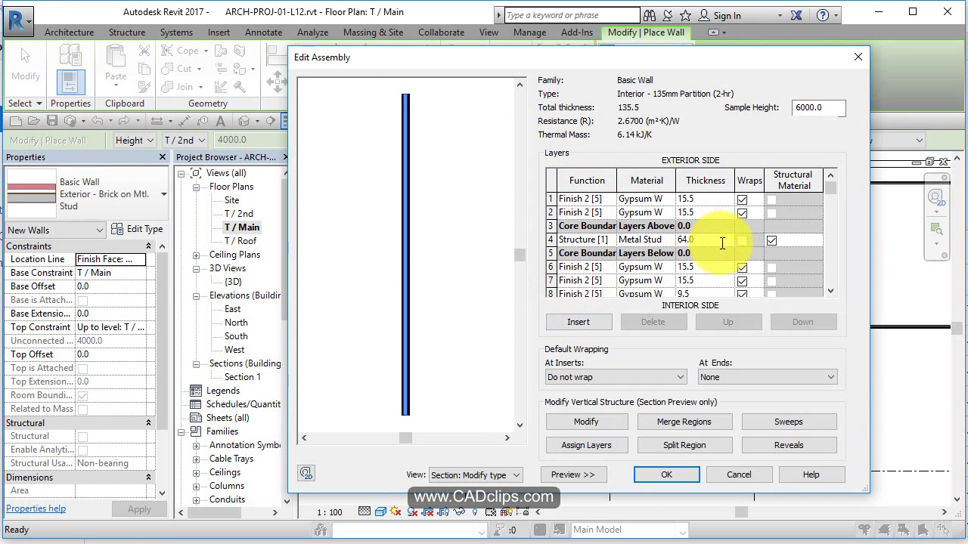
scroll(685, 281, "down", 2)
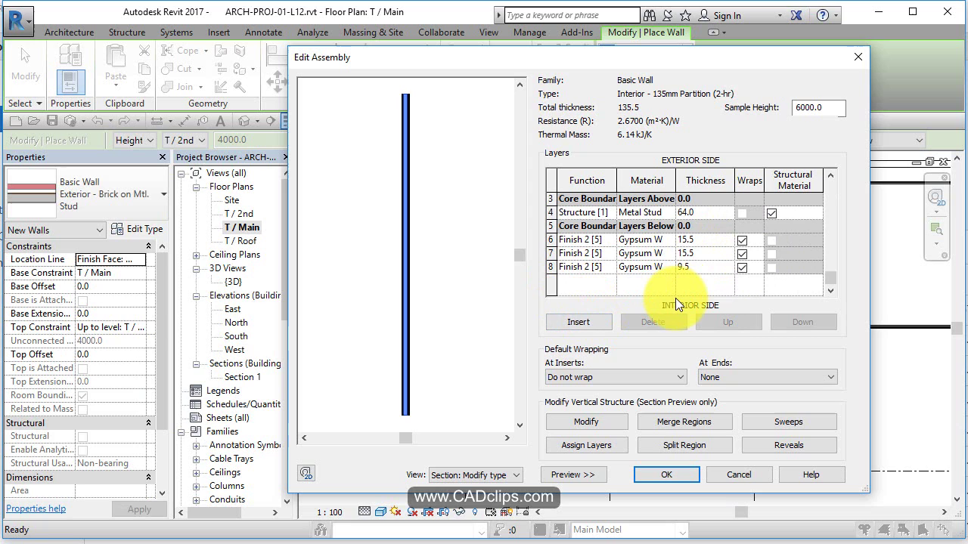
scroll(675, 298, "up", 2)
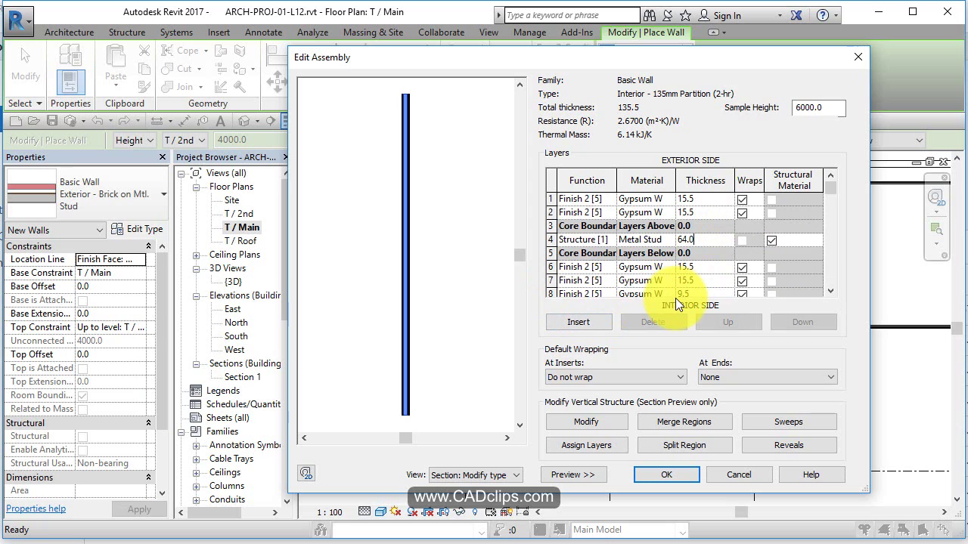
left_click(552, 199)
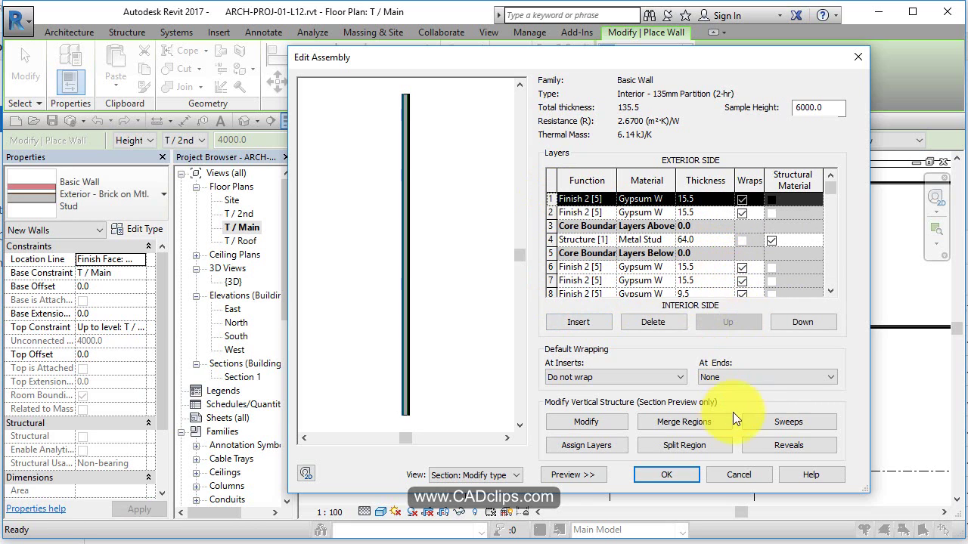
left_click(748, 470)
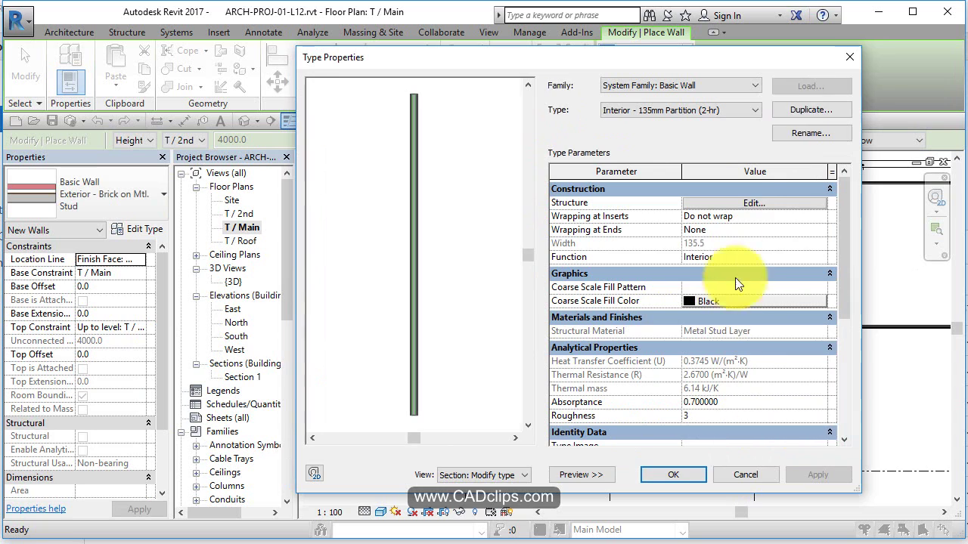
Step: Duplicate the partition wall type and name the copy 'Interior - 150 Stl Studs'
left_click(807, 112)
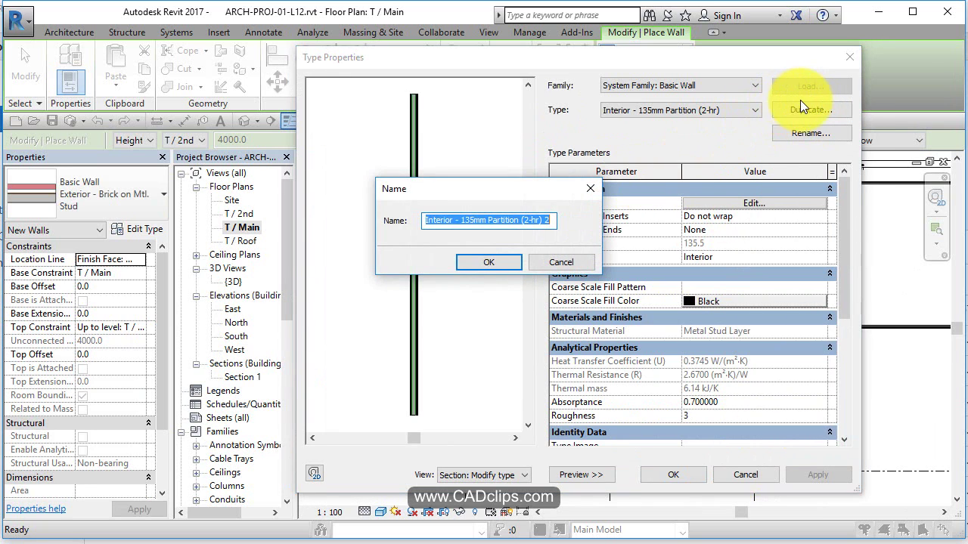
left_click(552, 220)
key("BackSpace")
key("BackSpace")
key("BackSpace")
key("BackSpace")
key("BackSpace")
key("BackSpace")
key("BackSpace")
key("BackSpace")
key("BackSpace")
key("BackSpace")
key("BackSpace")
key("BackSpace")
key("BackSpace")
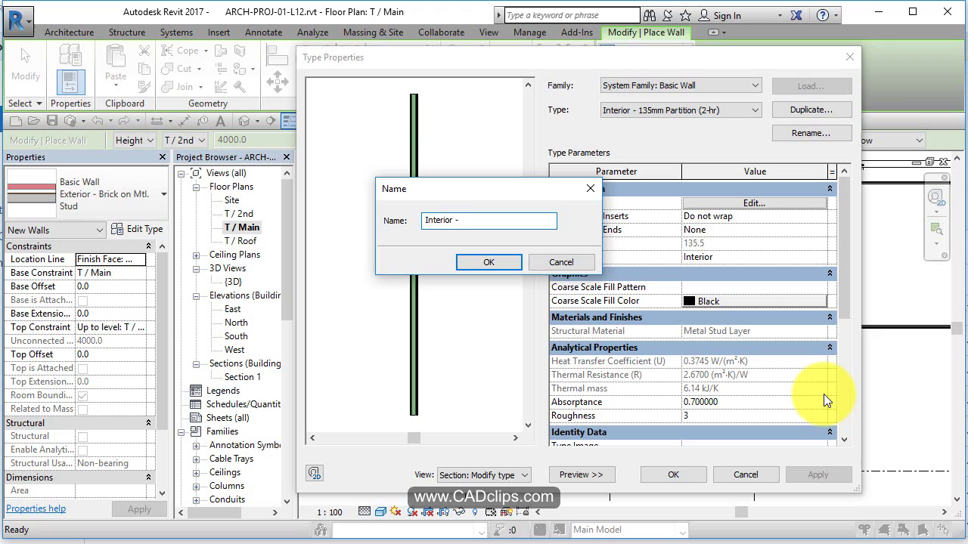
type("50 Stl Studs")
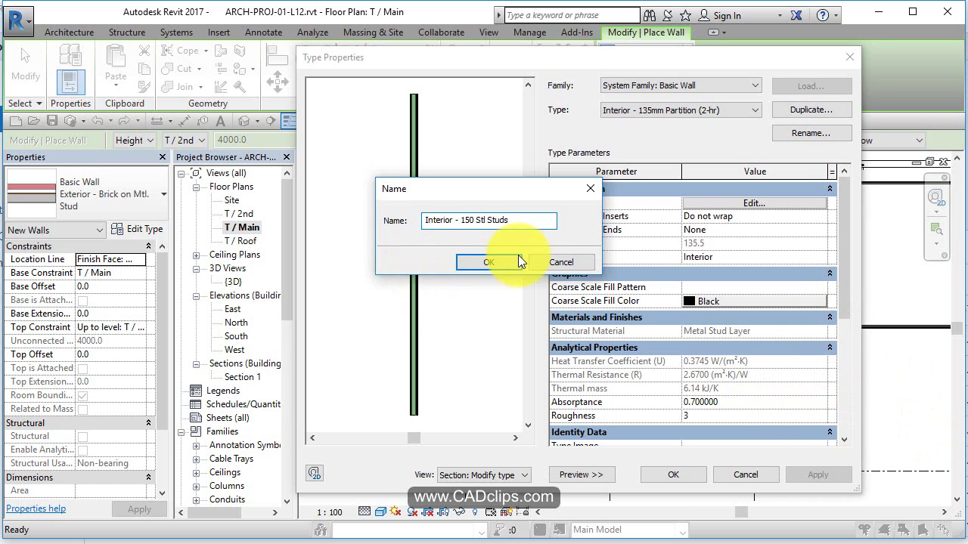
left_click(496, 262)
Step: Set the exterior gypsum layer to 15 mm and the metal stud layer to 150 mm
left_click(729, 204)
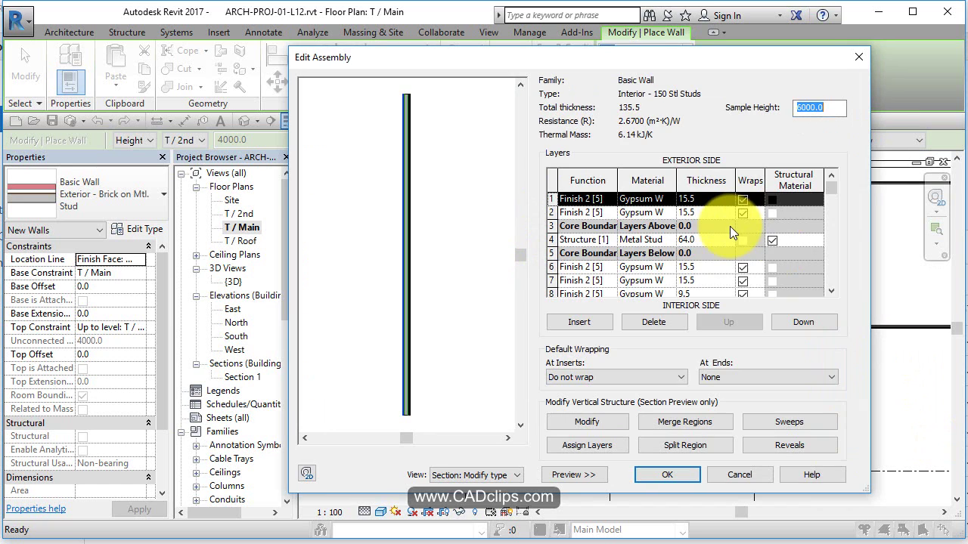
left_click(645, 323)
left_click(695, 198)
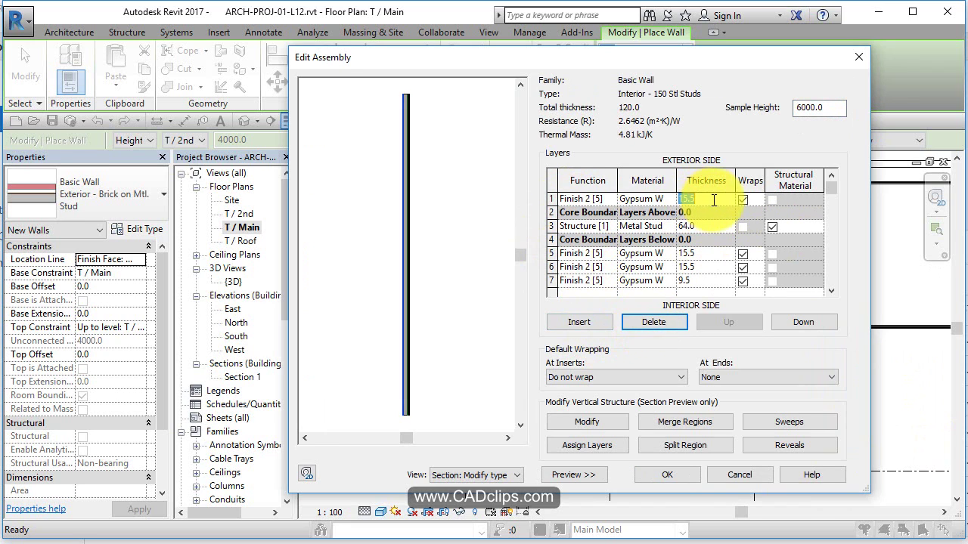
type("20")
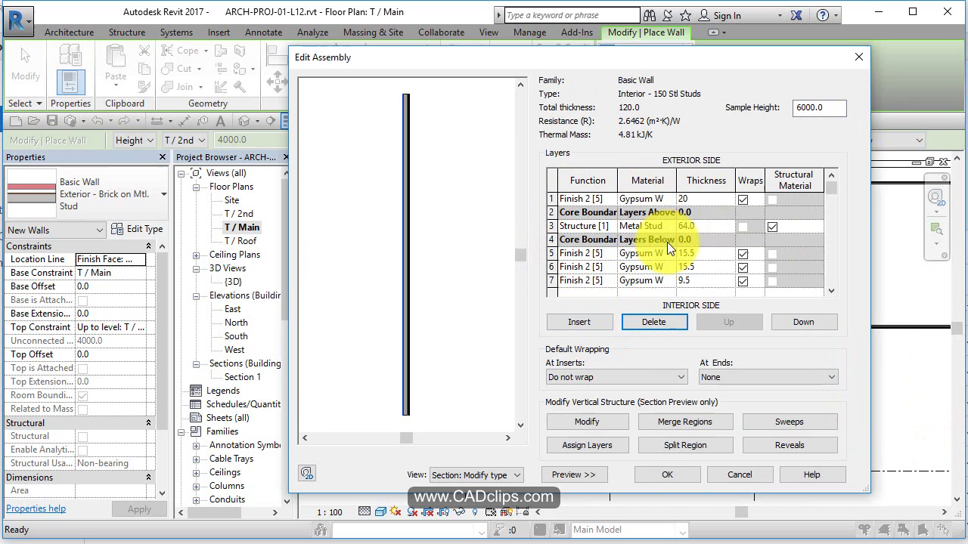
key("BackSpace")
key("BackSpace")
type("15")
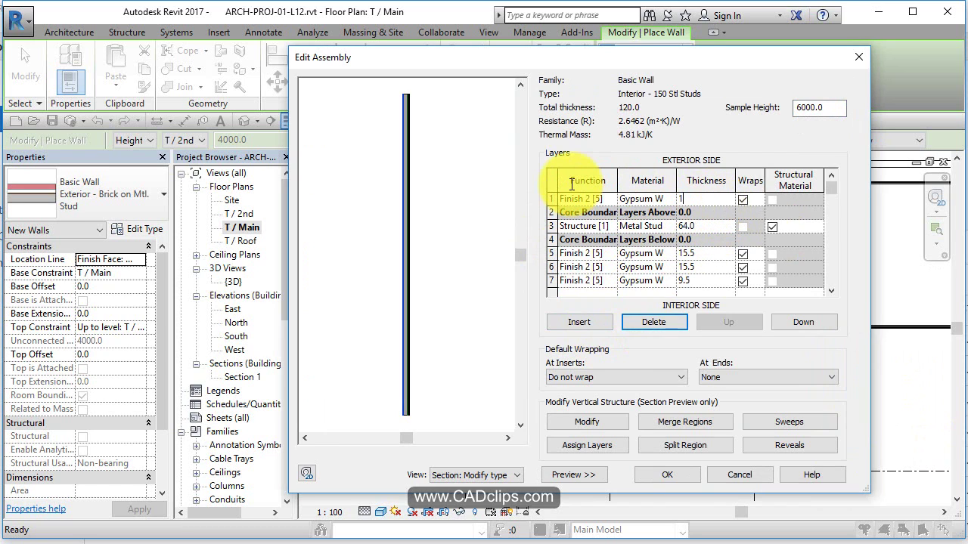
left_click(724, 225)
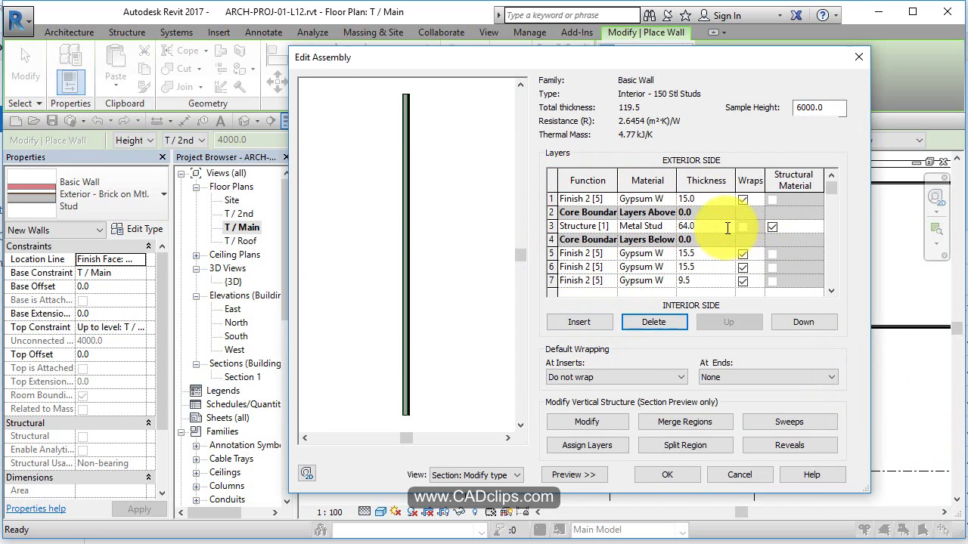
type("150")
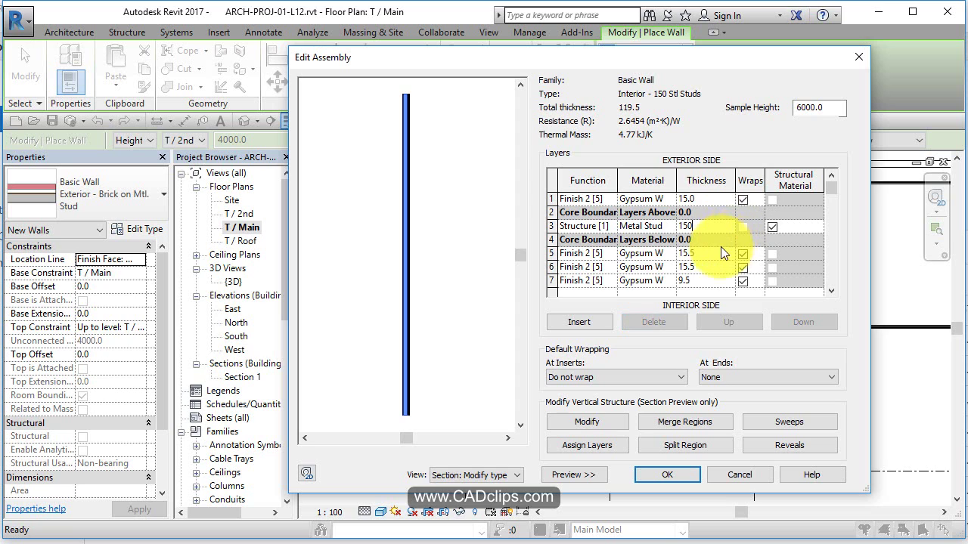
Step: Delete the extra 9.5 gypsum layers, set the interior gypsum to 15 mm, and accept the 180 mm assembly
left_click(559, 281)
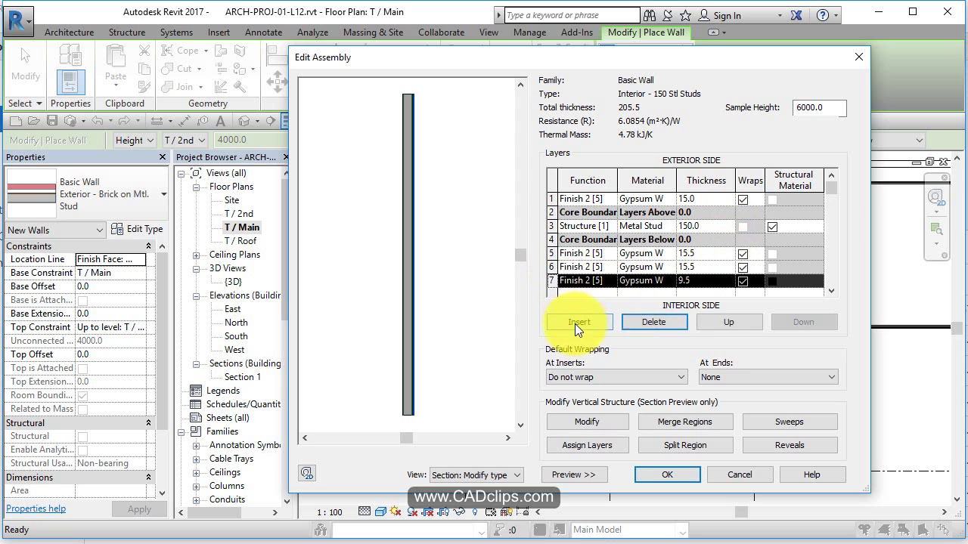
left_click(653, 322)
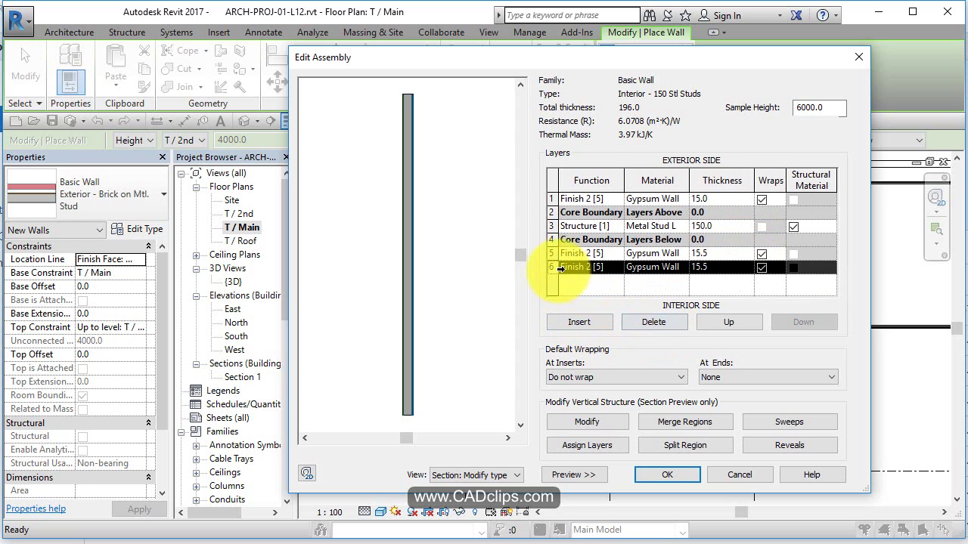
left_click(652, 321)
left_click(722, 254)
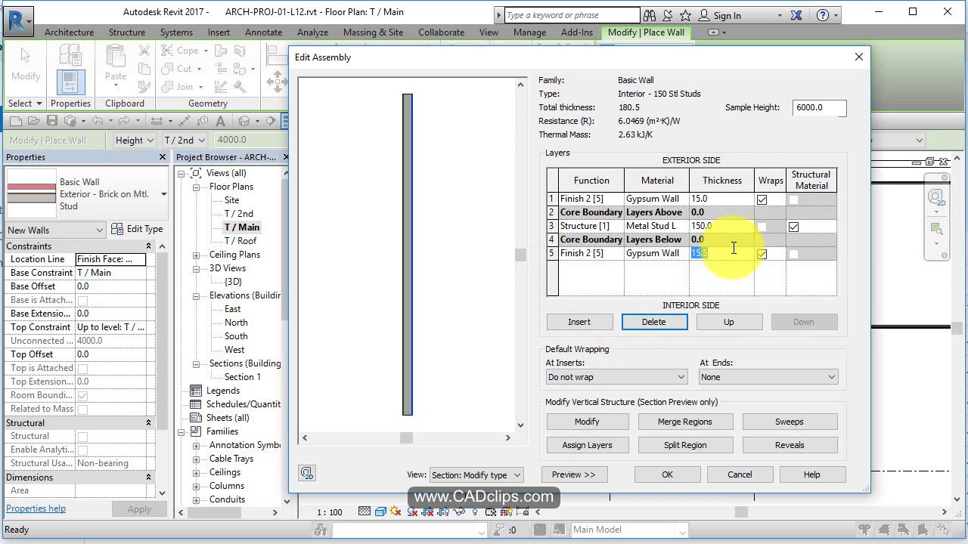
type("15")
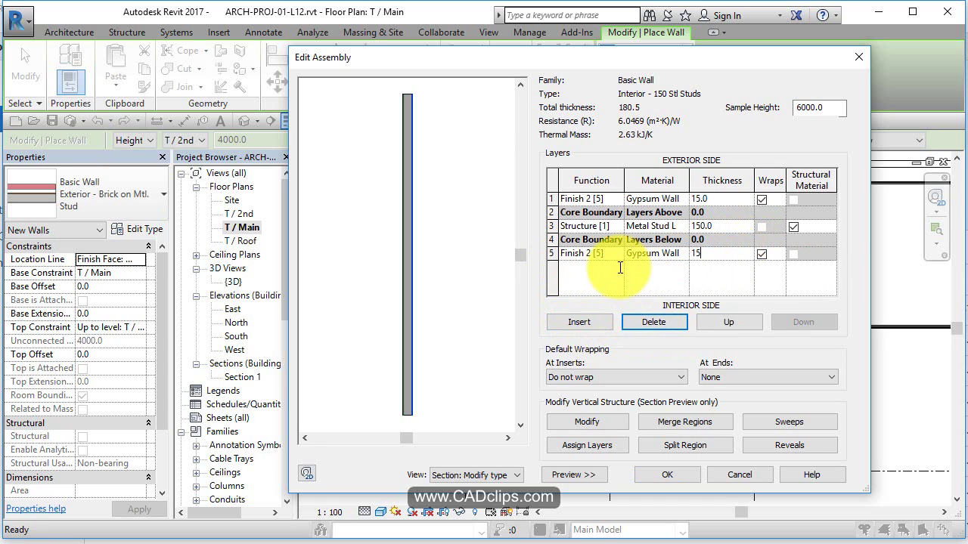
left_click(416, 413)
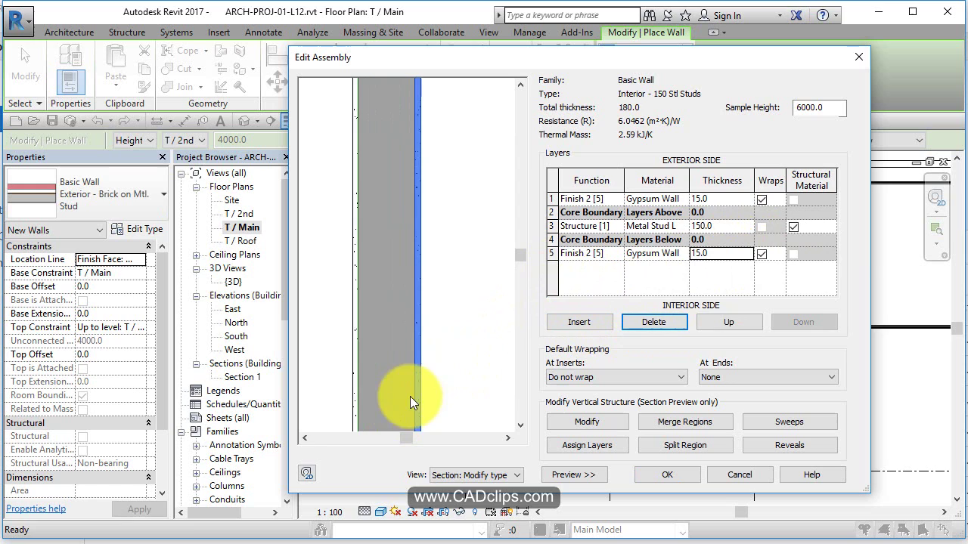
scroll(410, 397, "up", 3)
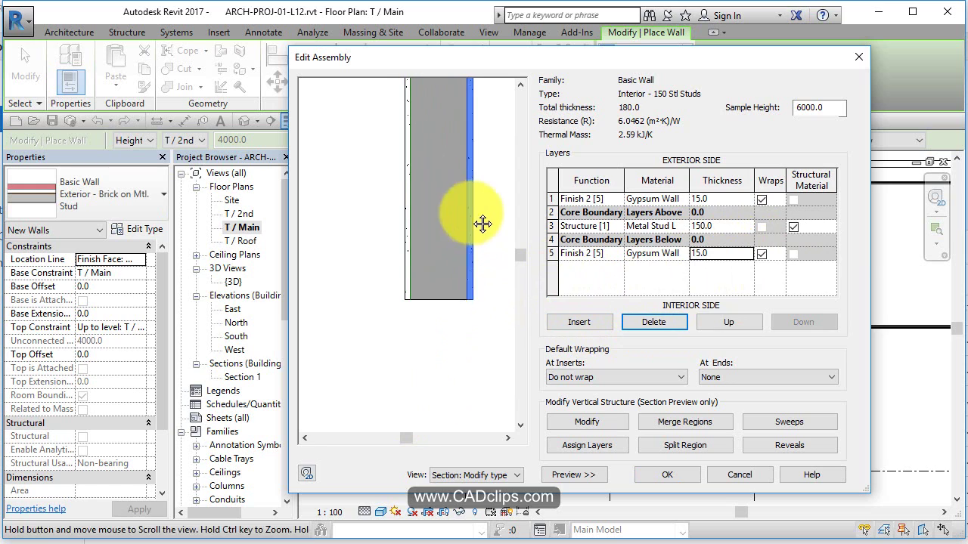
left_click(735, 200)
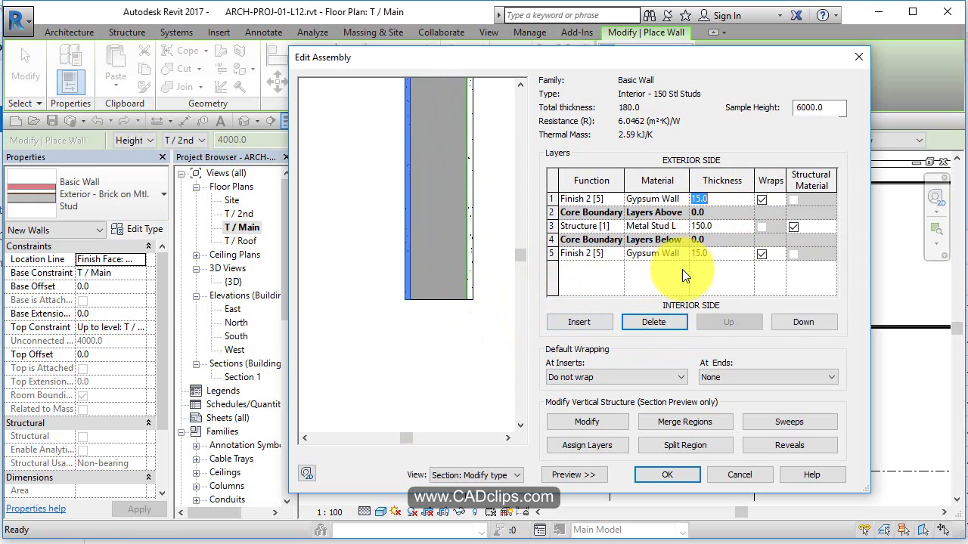
left_click(678, 474)
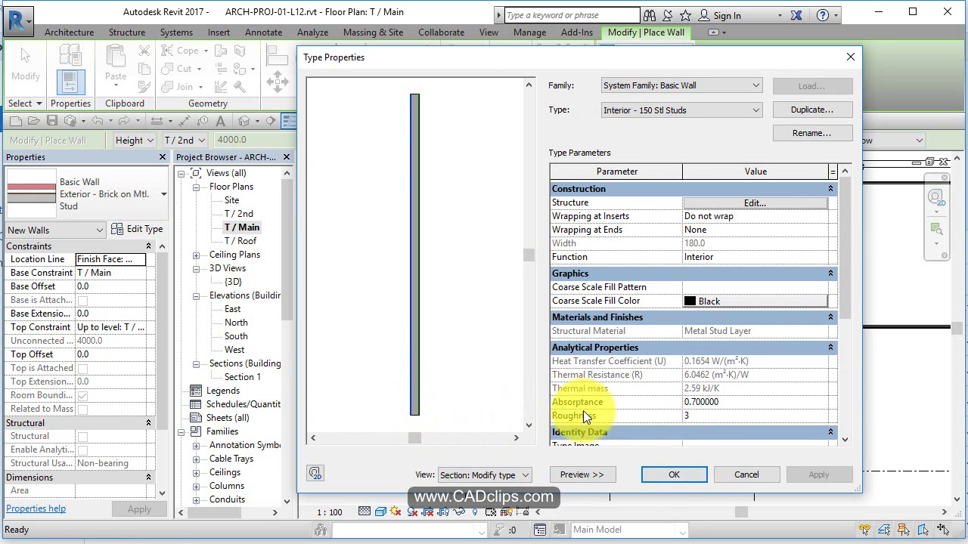
Step: Accept the wall type and give new walls a -250 top offset below T / 2nd
left_click(683, 473)
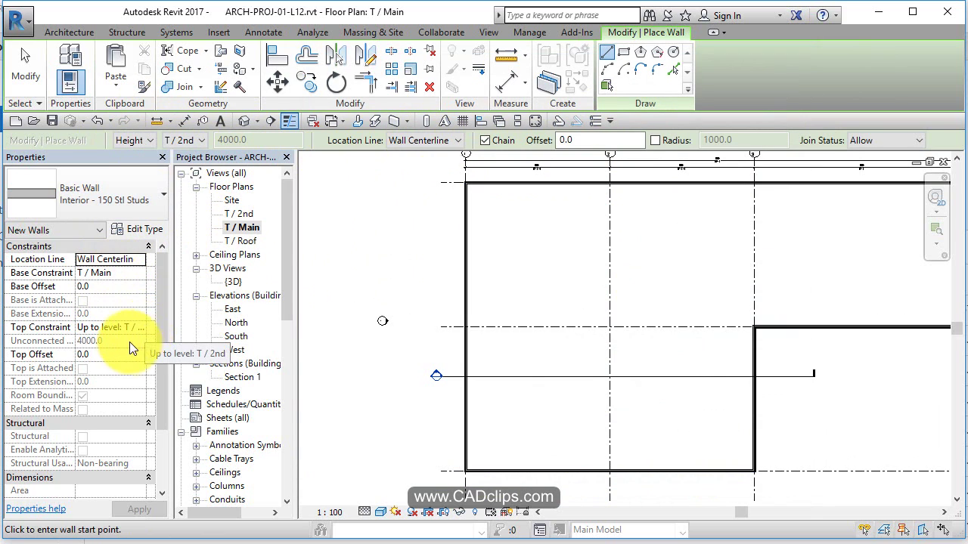
left_click(116, 358)
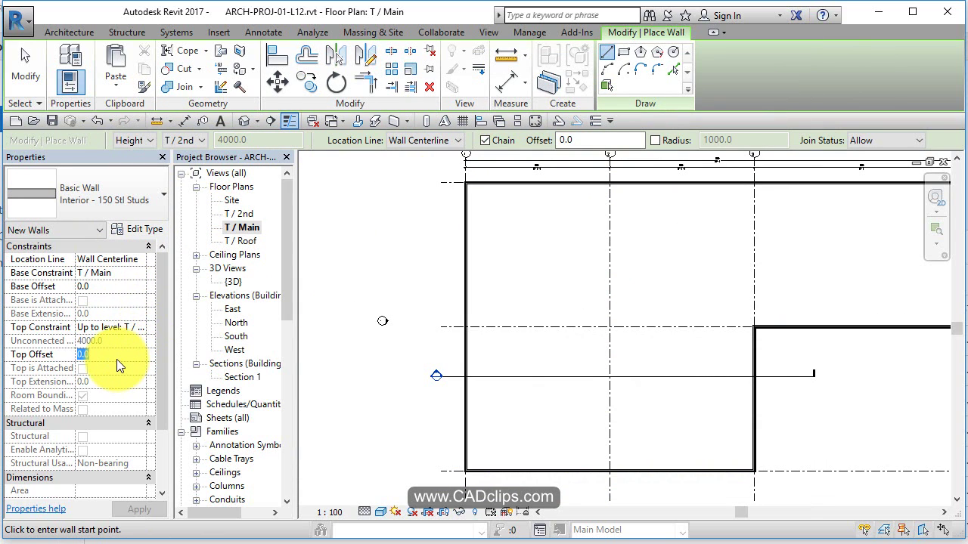
type("-250")
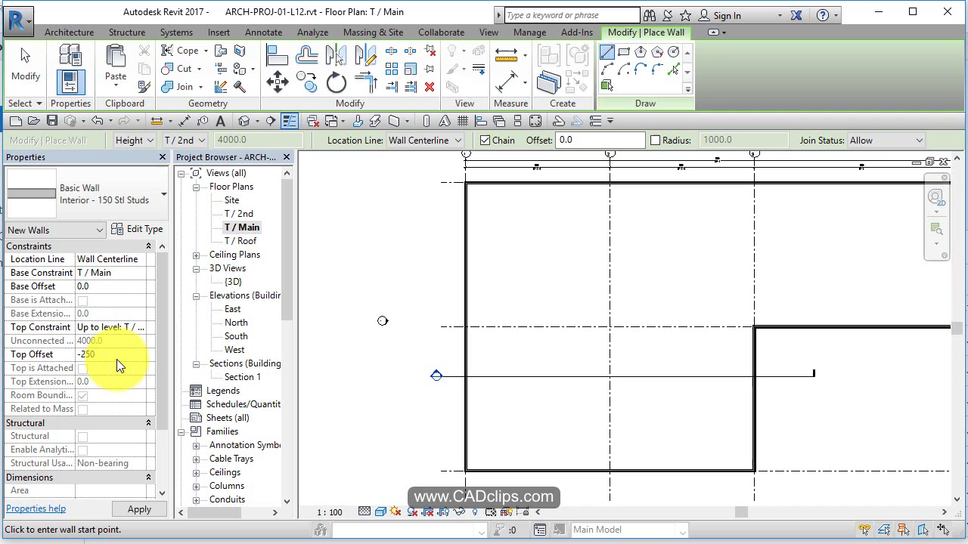
key("Return")
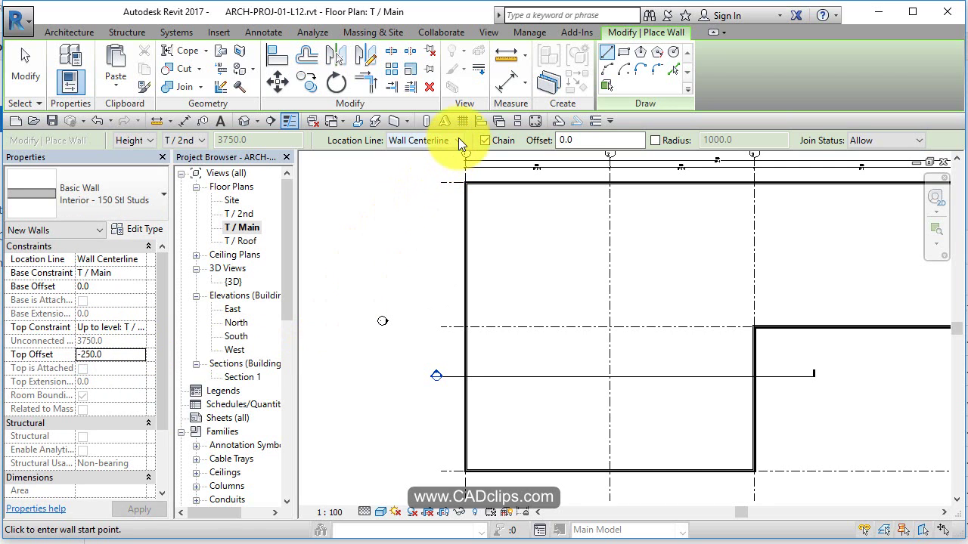
Step: Draw a 12000-long vertical partition from the bottom exterior wall, closing the small room at the left wall
middle_click_drag(617, 447, 599, 383)
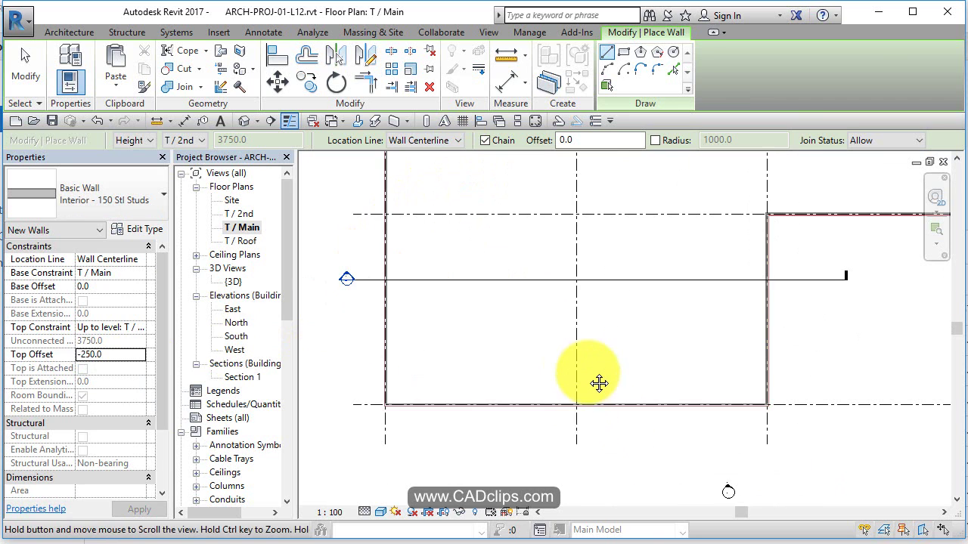
scroll(562, 434, "down", 3)
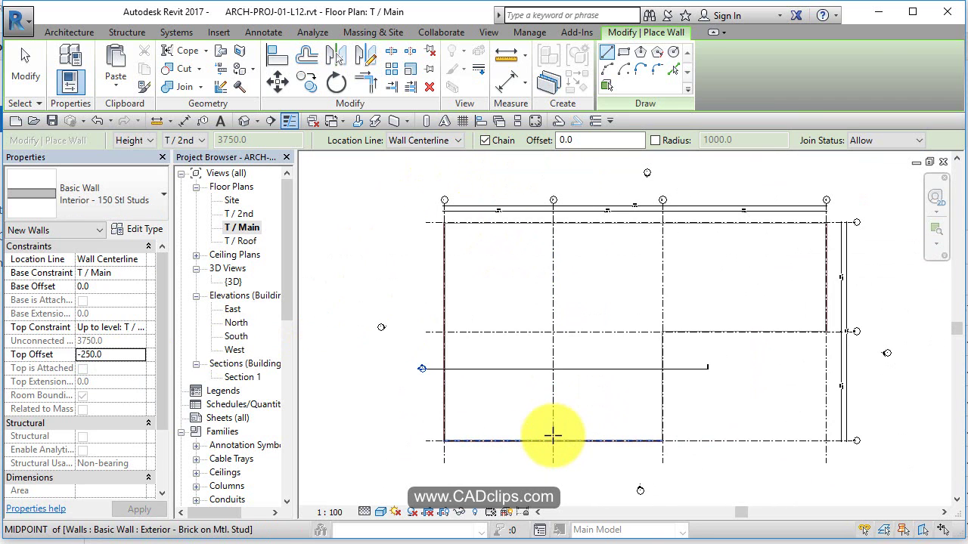
scroll(553, 434, "up", 1)
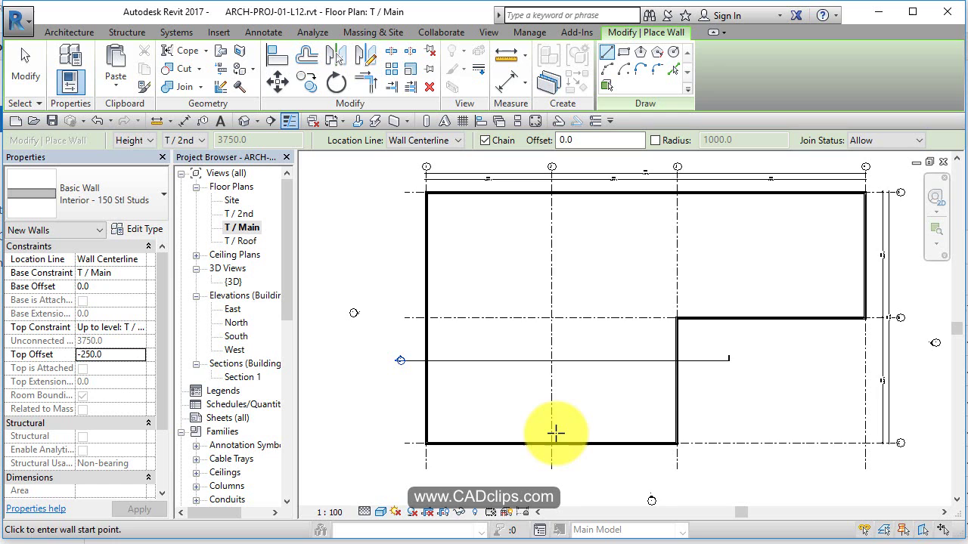
scroll(543, 438, "up", 2)
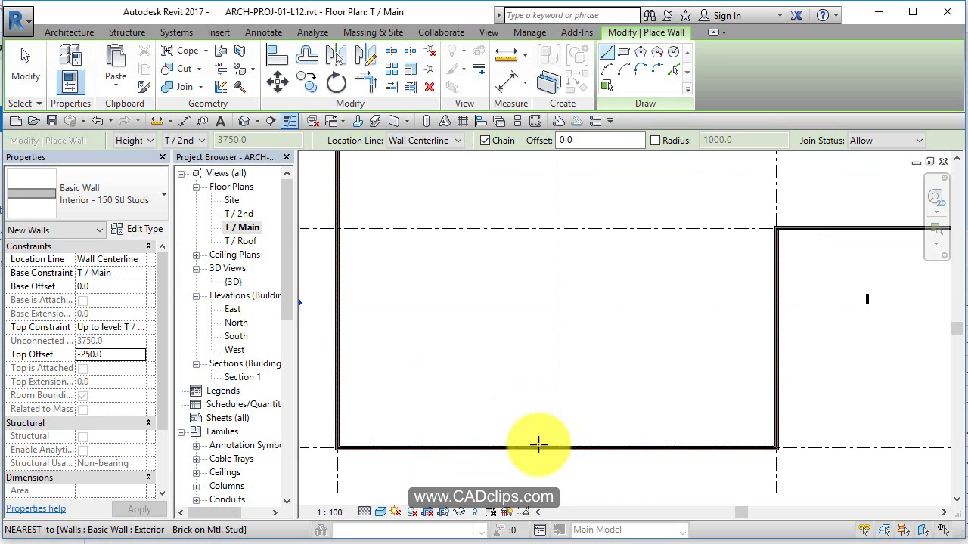
left_click(538, 446)
scroll(544, 305, "down", 2)
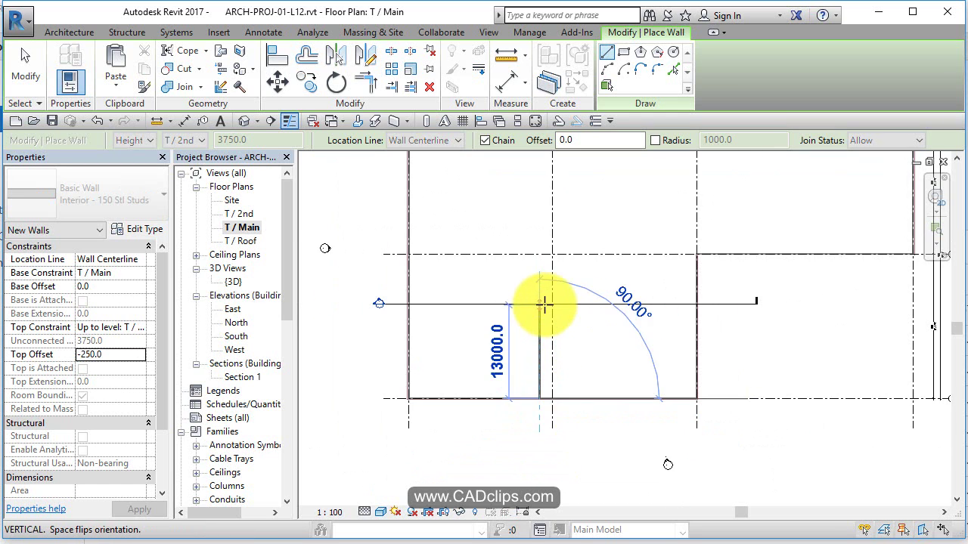
scroll(553, 363, "up", 2)
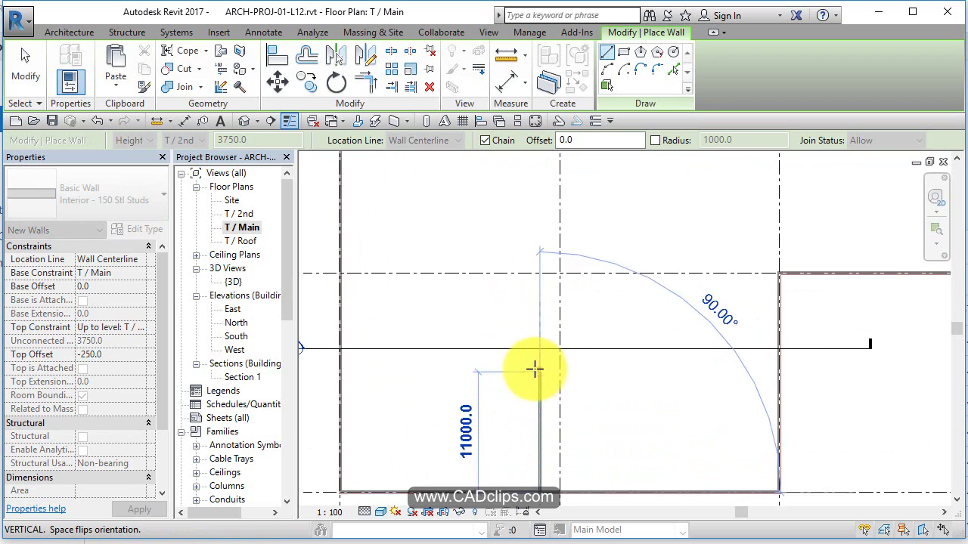
left_click(538, 362)
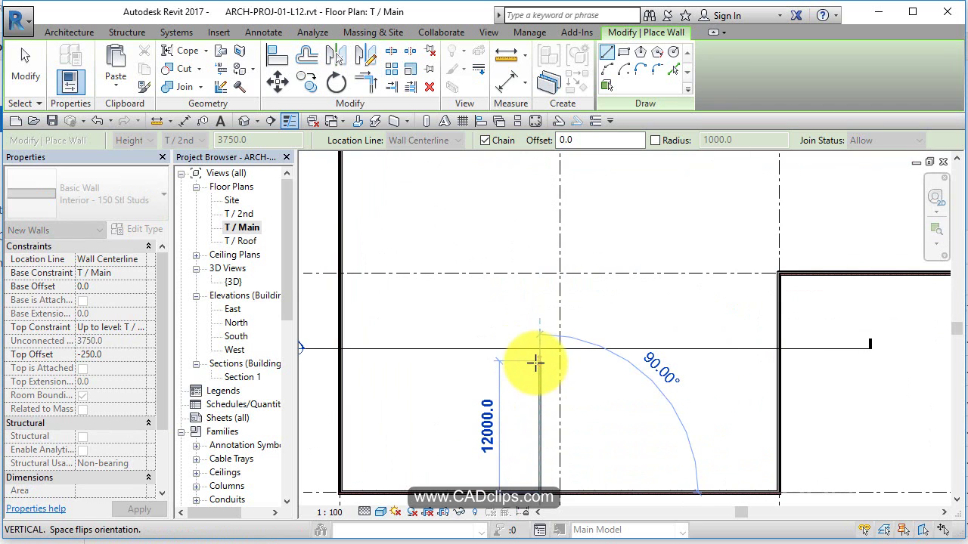
left_click(345, 363)
key("Escape")
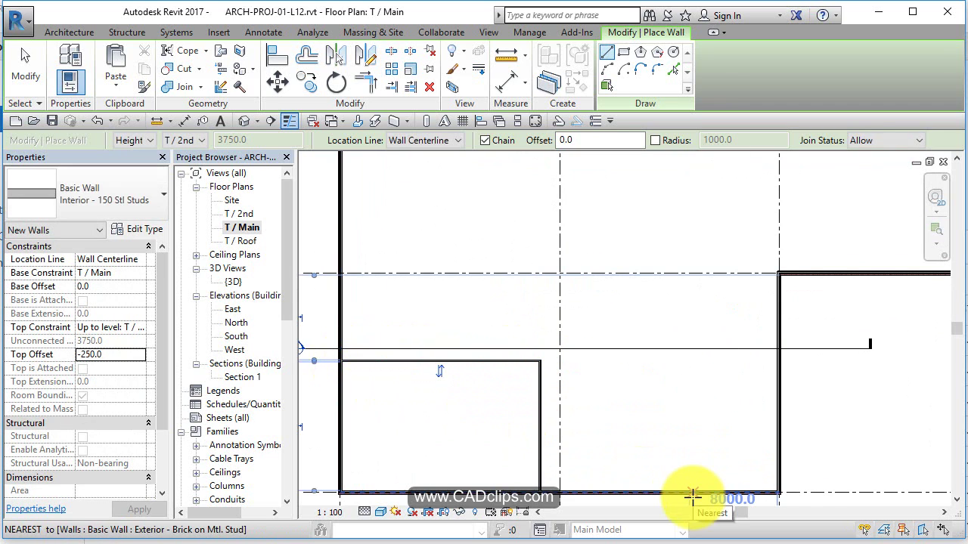
Step: Draw the corridor wall from the left exterior wall to the grid line, continuing up to the top wall
left_click(340, 327)
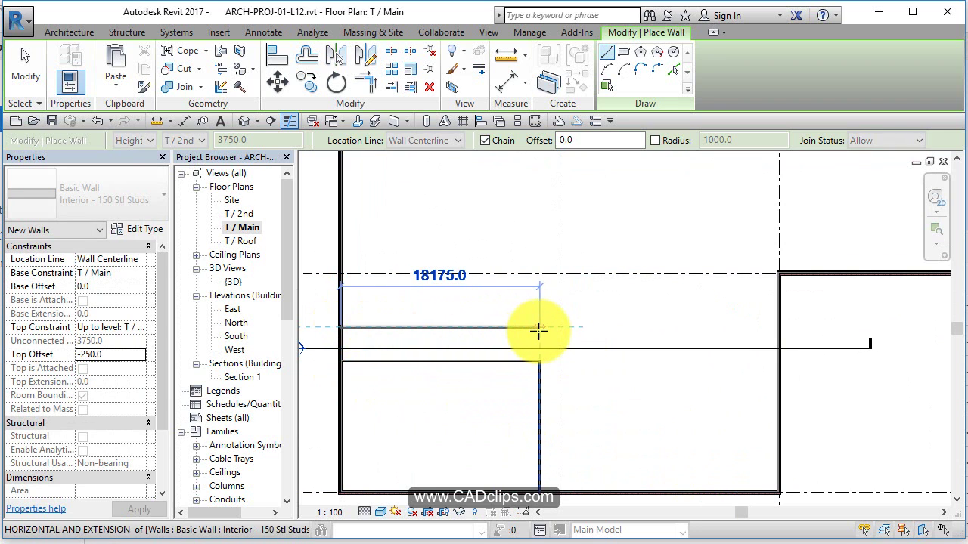
left_click(538, 312)
middle_click_drag(557, 270, 555, 340)
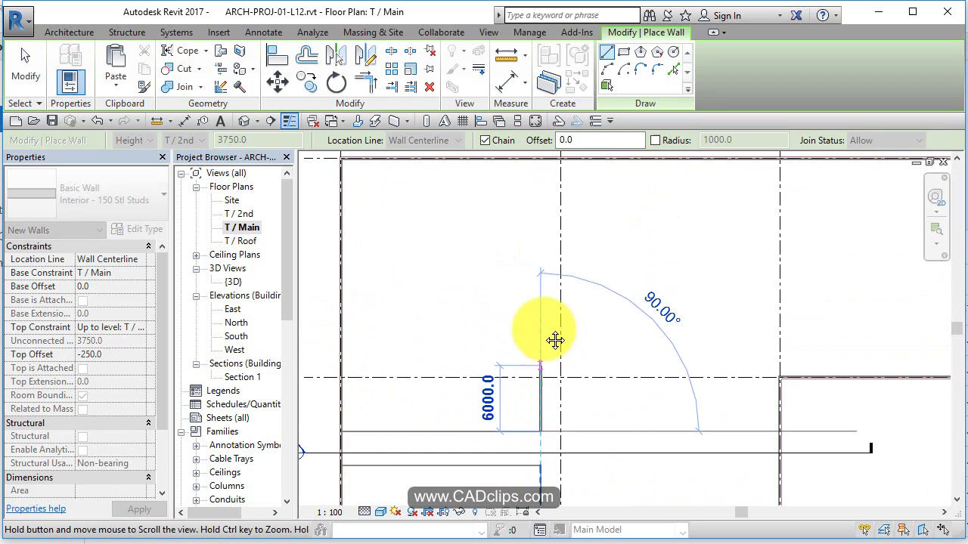
left_click(546, 166)
key("Escape")
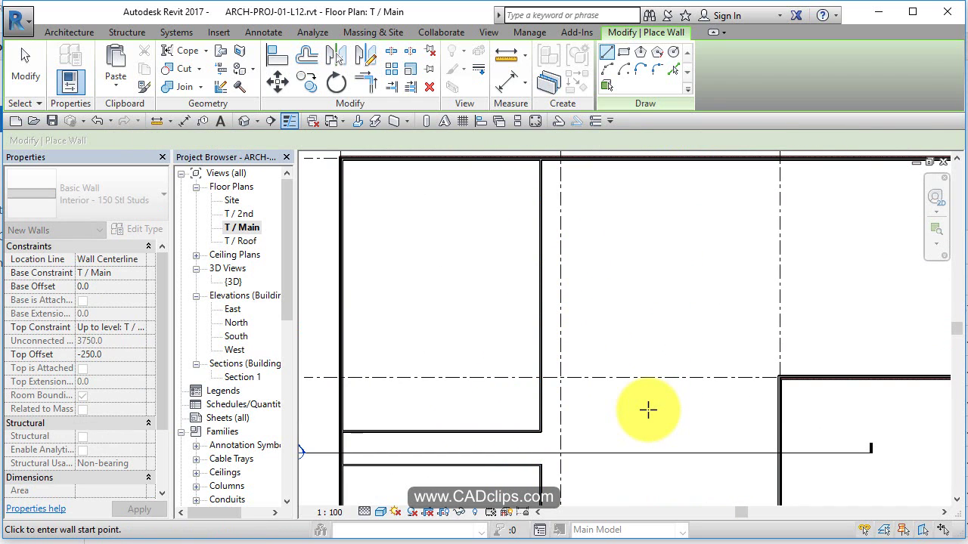
Step: Draw a wall from the top exterior wall down to the corridor line and across to the right exterior wall
left_click(585, 162)
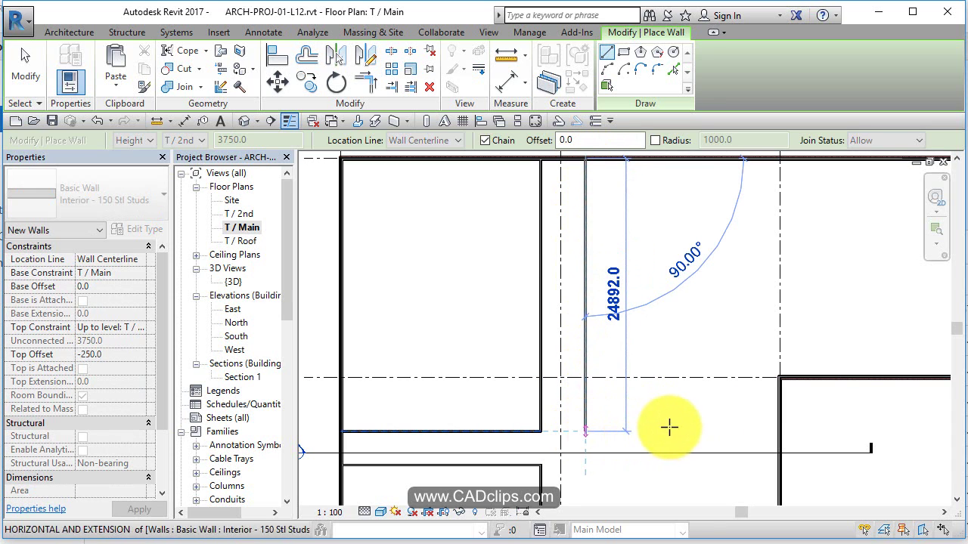
left_click(767, 437)
left_click(779, 432)
key("Escape")
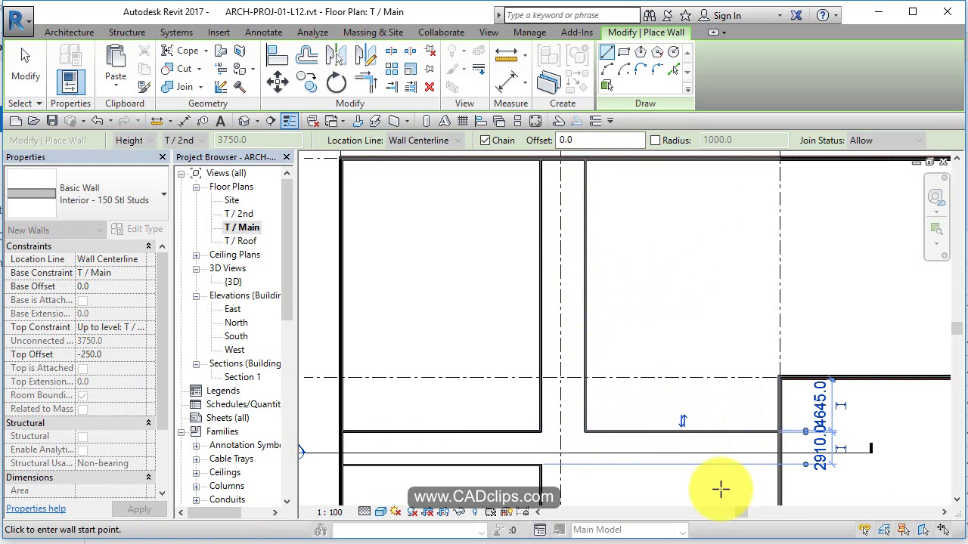
middle_click_drag(720, 489, 569, 304)
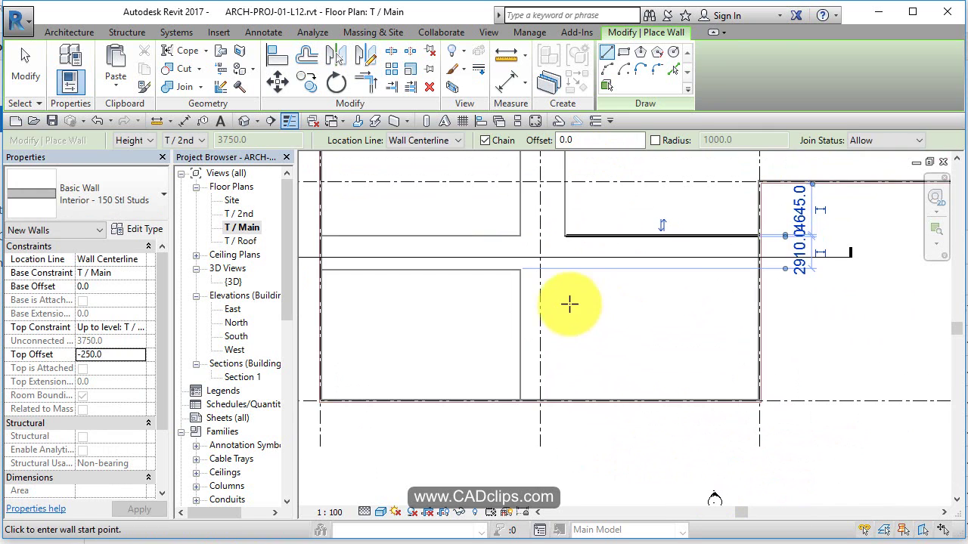
key("Escape")
Step: Mirror the two lower L-shaped partition walls across the vertical grid line
left_click(484, 271)
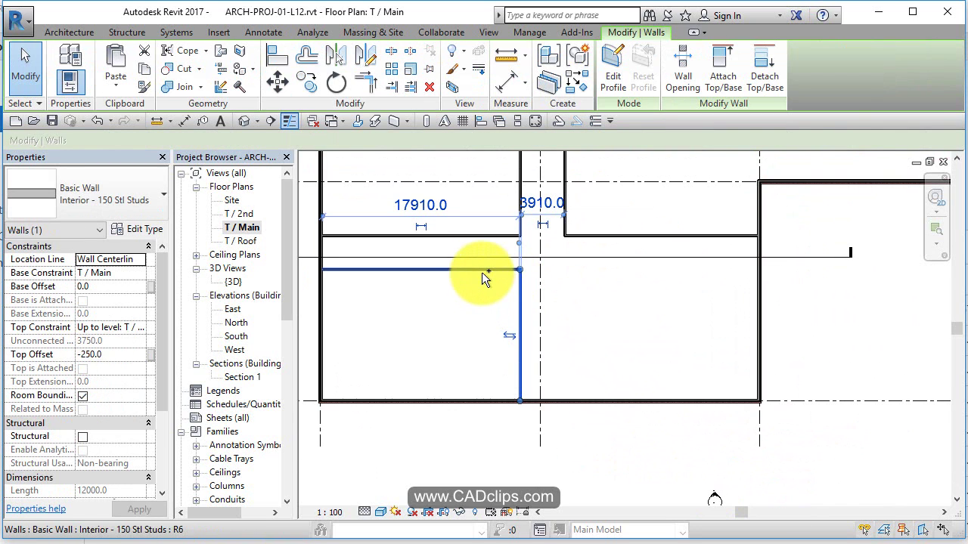
left_click(486, 336, "ctrl")
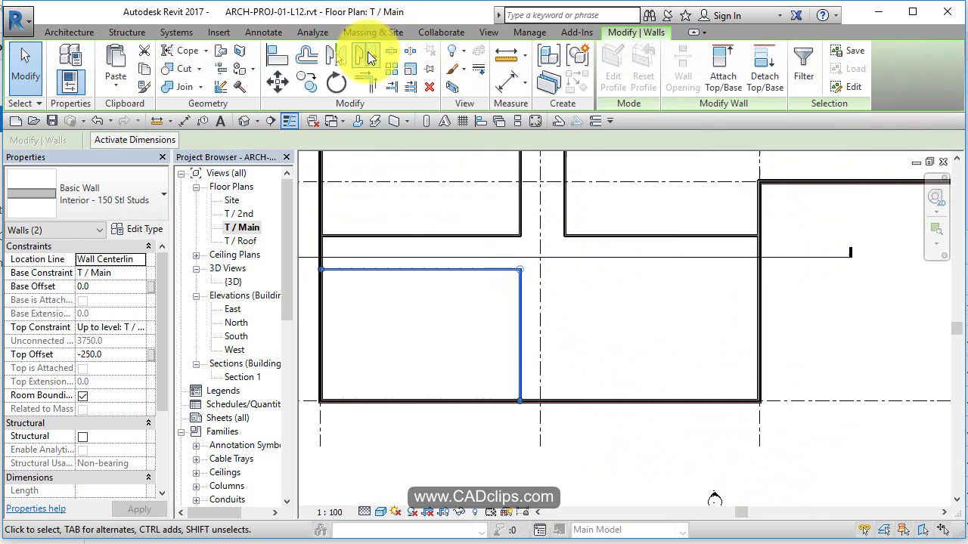
left_click(341, 59)
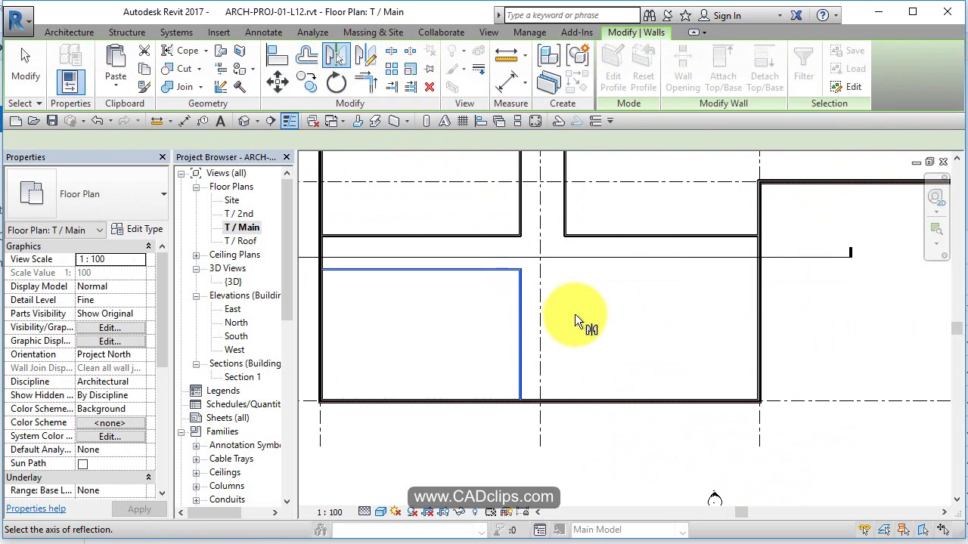
left_click(539, 314)
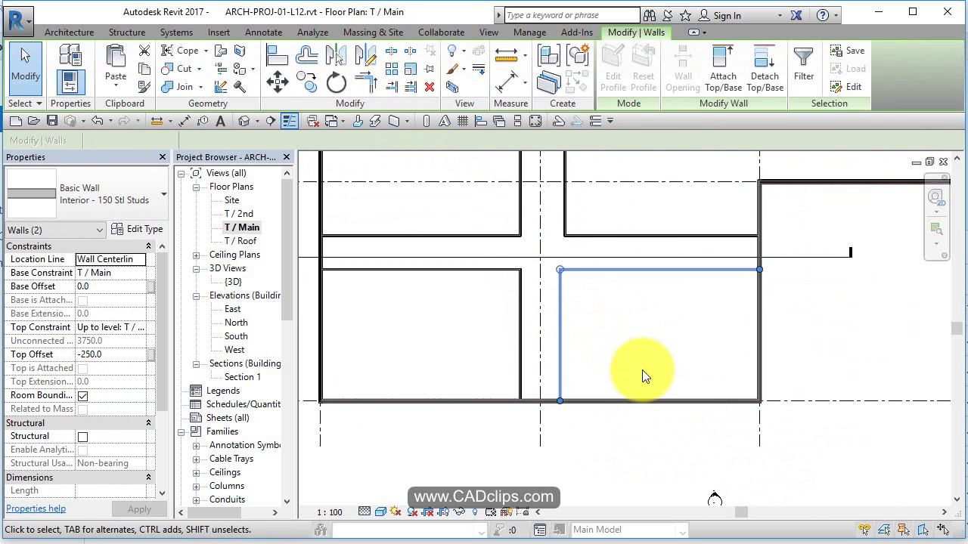
key("Escape")
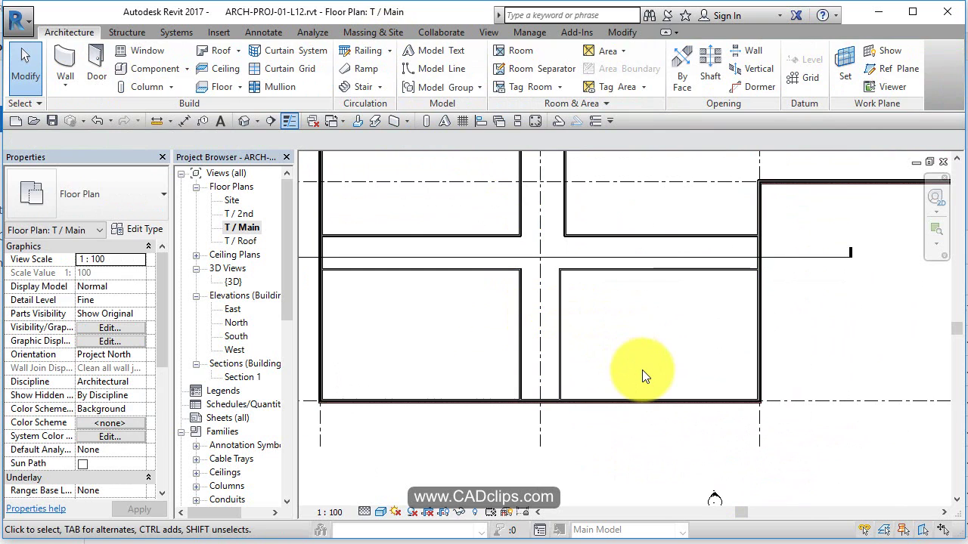
Step: Align the upper wall face with the reference wall face at the corridor intersection
left_click(611, 34)
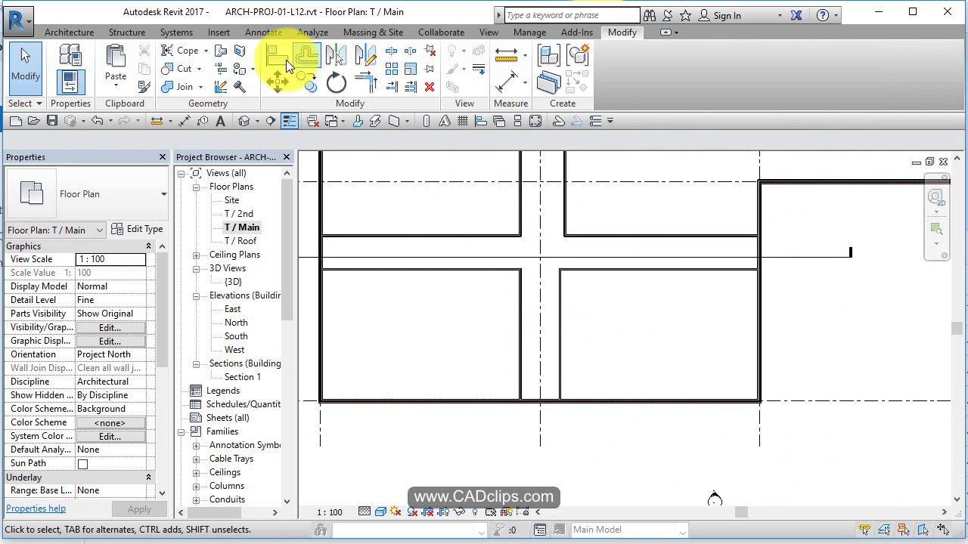
left_click(285, 61)
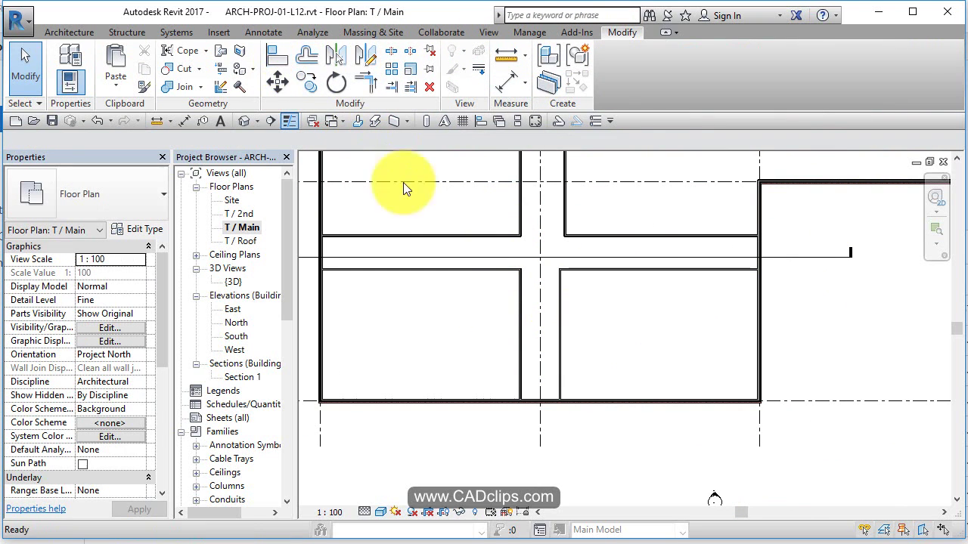
left_click(559, 310)
left_click(566, 195)
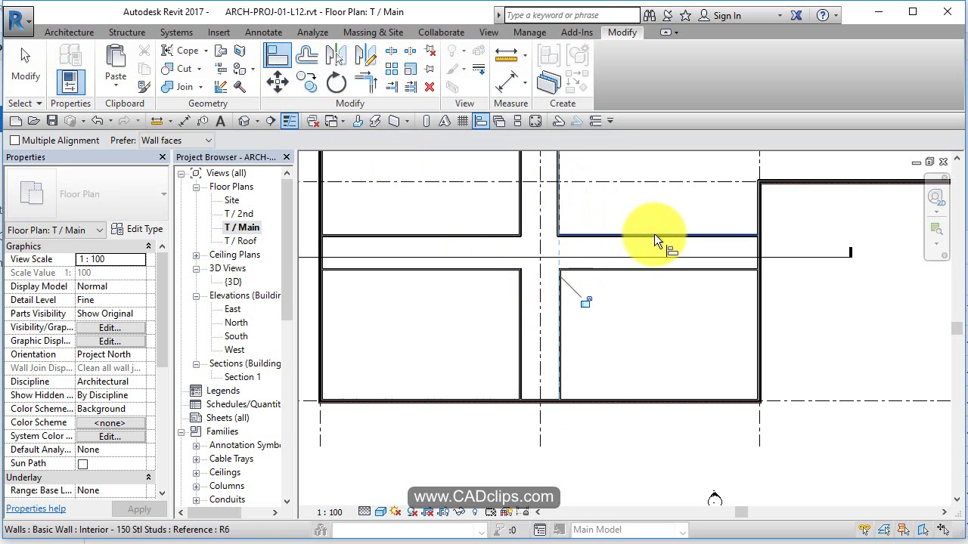
scroll(526, 257, "up", 3)
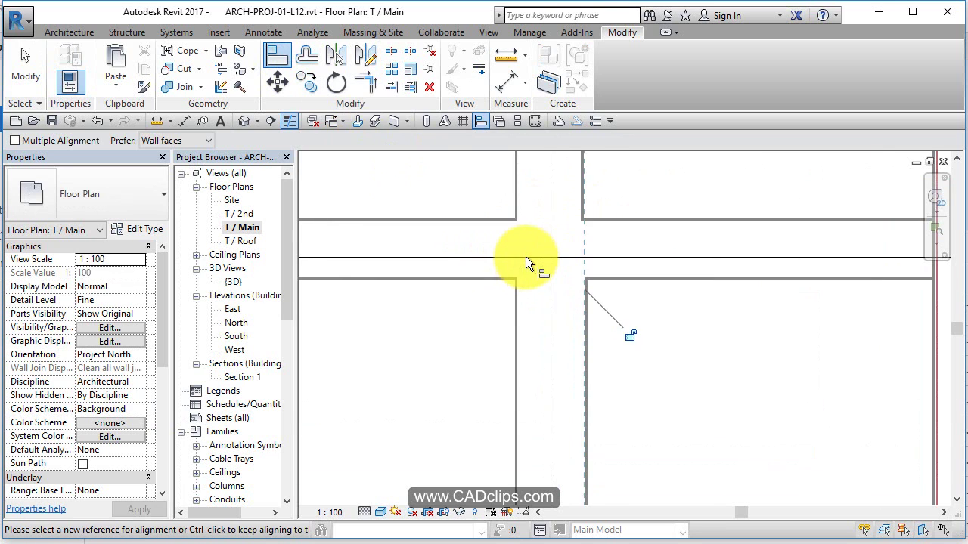
scroll(526, 257, "up", 2)
Step: Align the right wall's face to the upper wall's face, then finish aligning
left_click(463, 204)
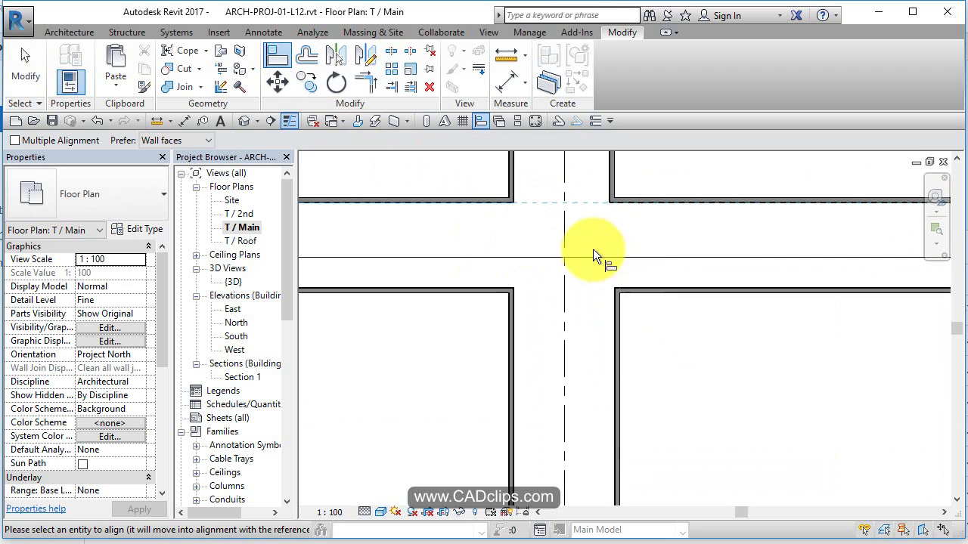
left_click(675, 205)
scroll(666, 237, "down", 1)
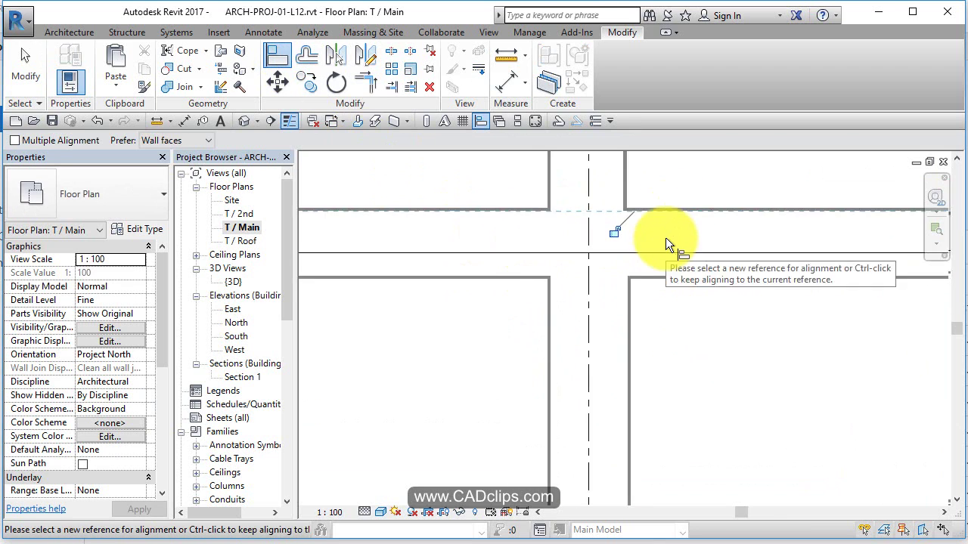
scroll(666, 238, "down", 2)
middle_click_drag(666, 237, 575, 349)
scroll(576, 344, "up", 1)
key("Escape")
key("Escape")
scroll(560, 356, "down", 2)
scroll(591, 378, "up", 1)
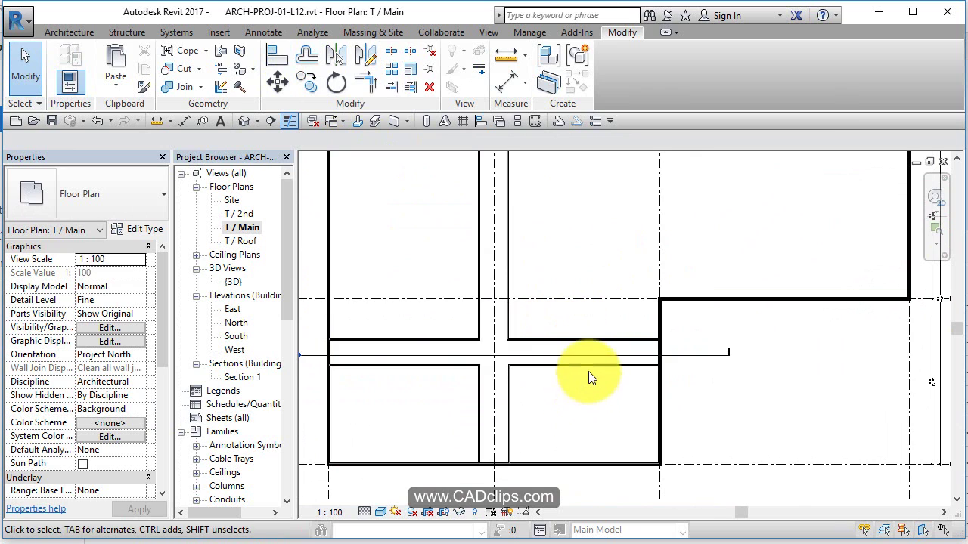
Step: Copy both horizontal corridor walls from the intersection straight up into the room above
left_click(588, 371)
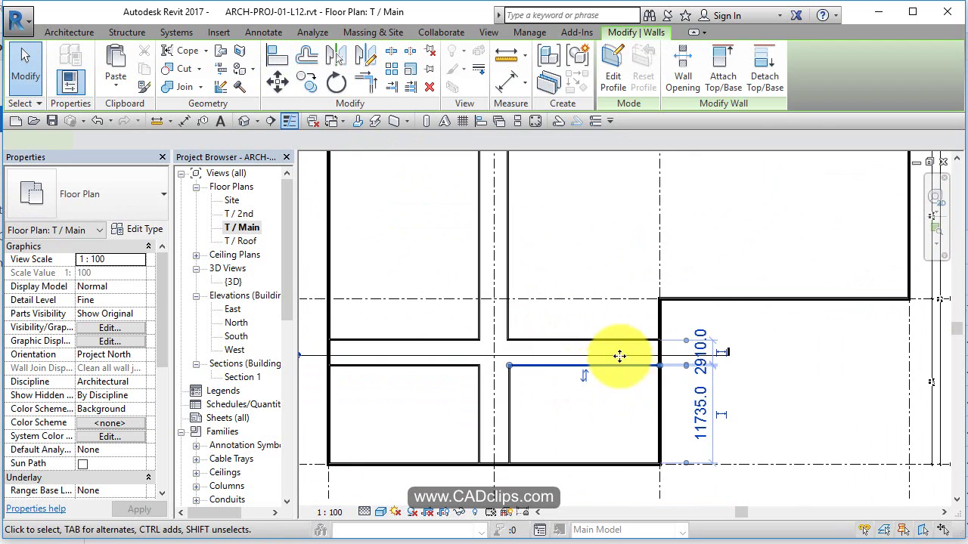
left_click(640, 390, "ctrl")
left_click(304, 84)
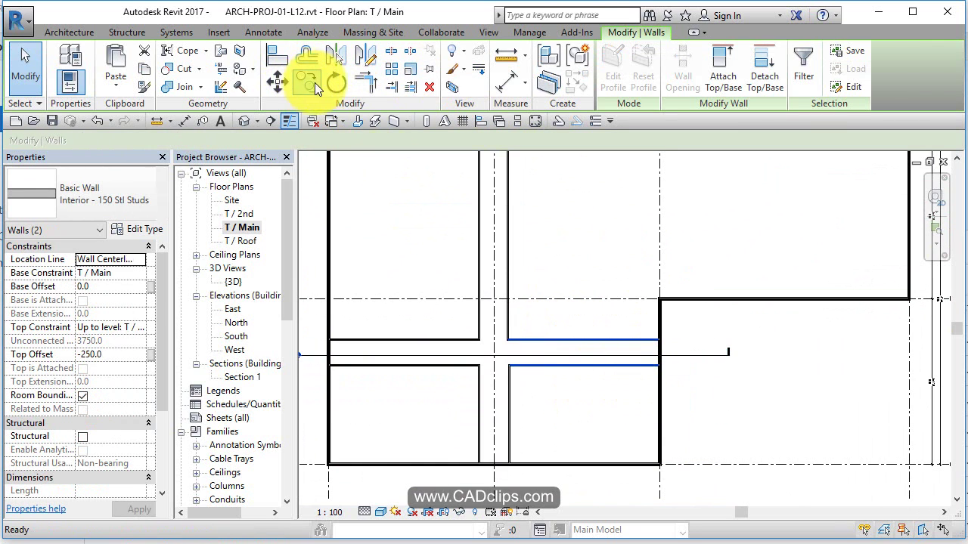
left_click(561, 355)
middle_click_drag(568, 195, 558, 306)
left_click(557, 305)
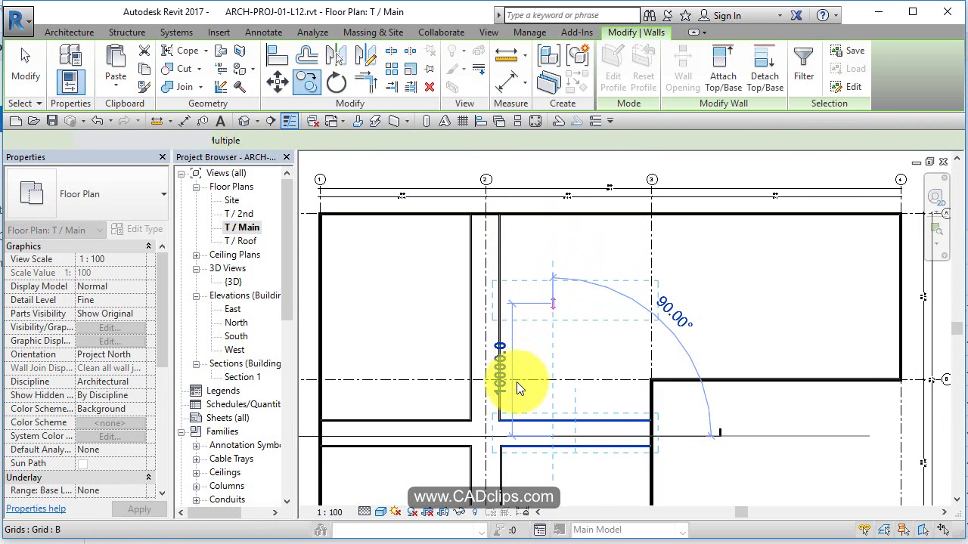
left_click(764, 351)
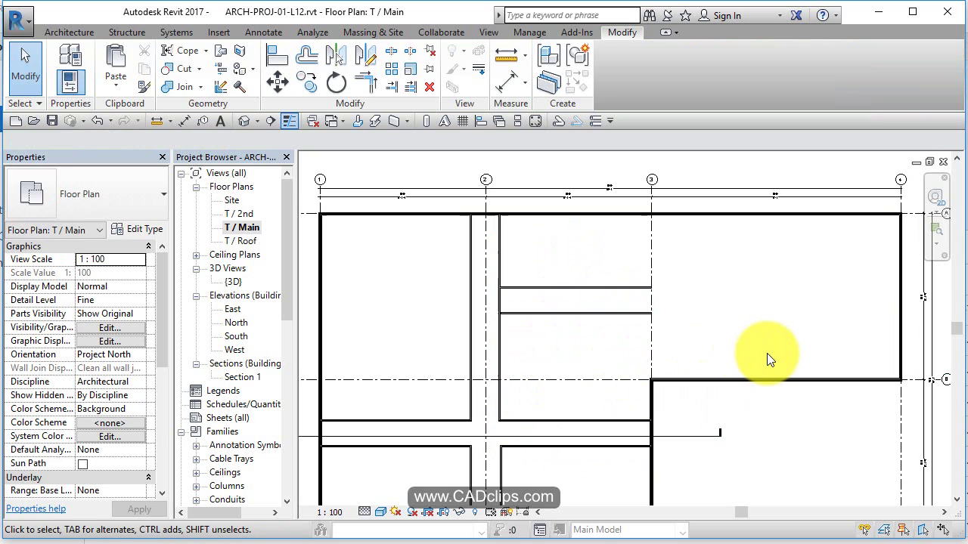
middle_click_drag(767, 353, 711, 273)
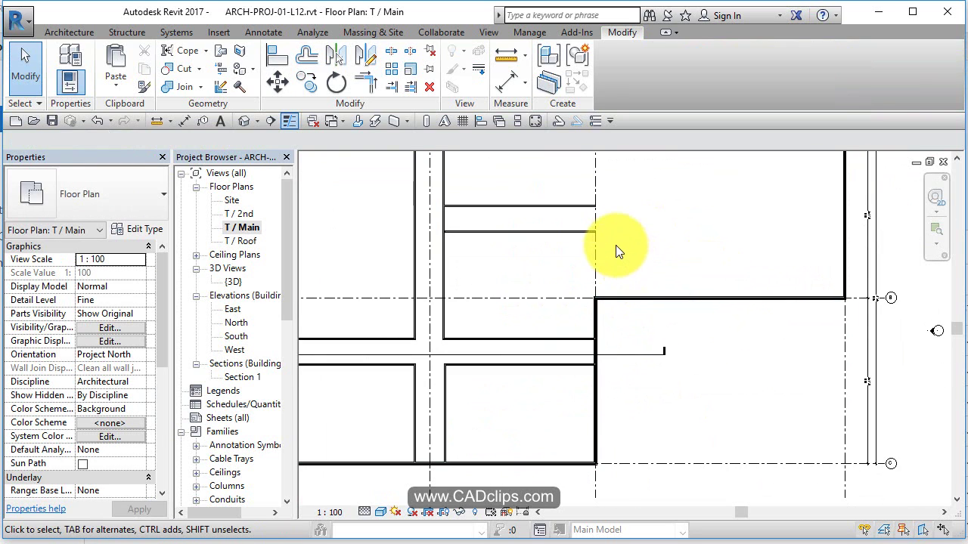
Step: Using Create Similar, draw a stepped U-shaped stud partition enclosure east of grid 3
scroll(616, 245, "up", 3)
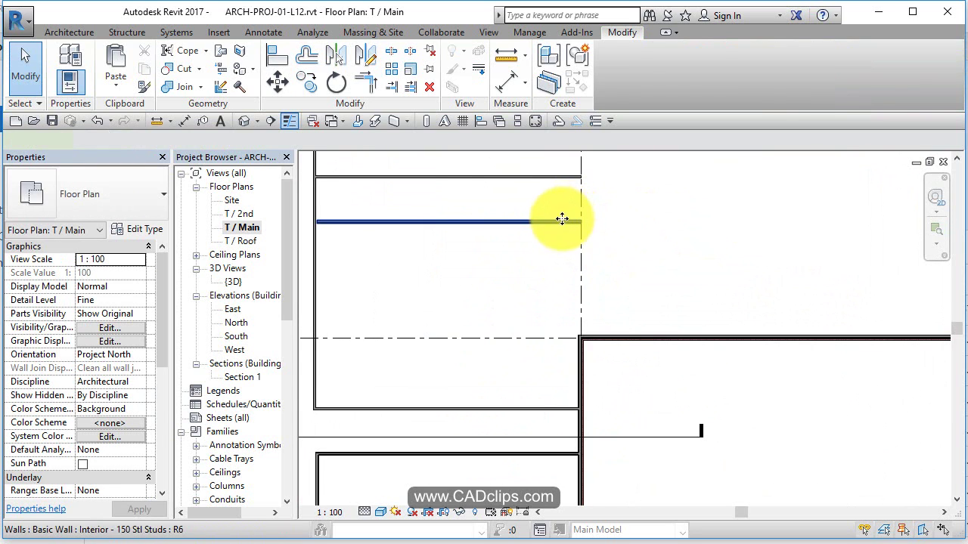
left_click(562, 219)
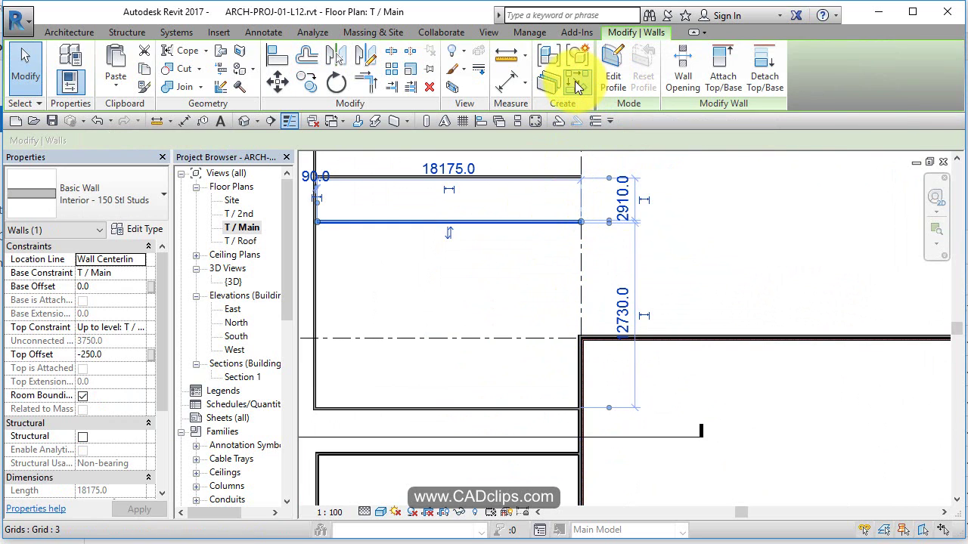
left_click(577, 79)
left_click(582, 300)
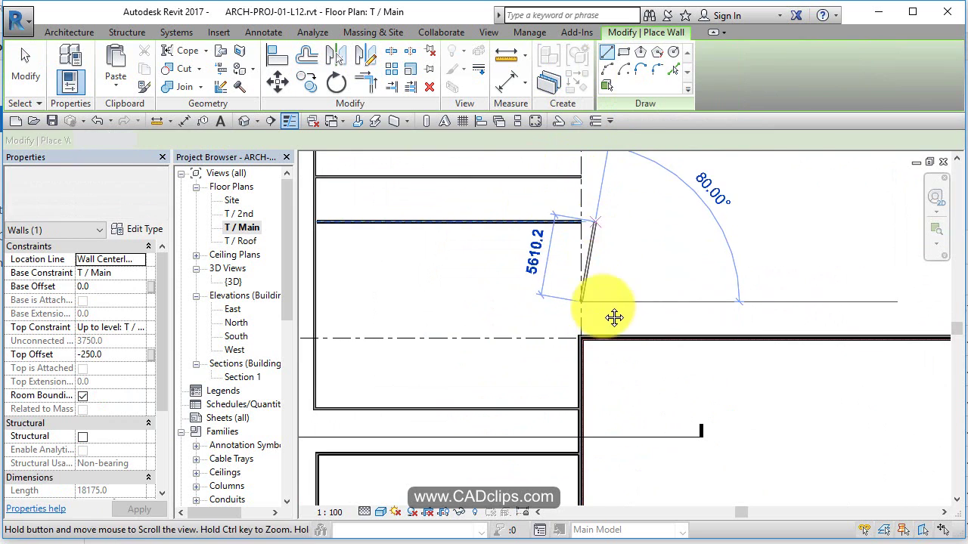
middle_click_drag(615, 318, 598, 300)
left_click(598, 276)
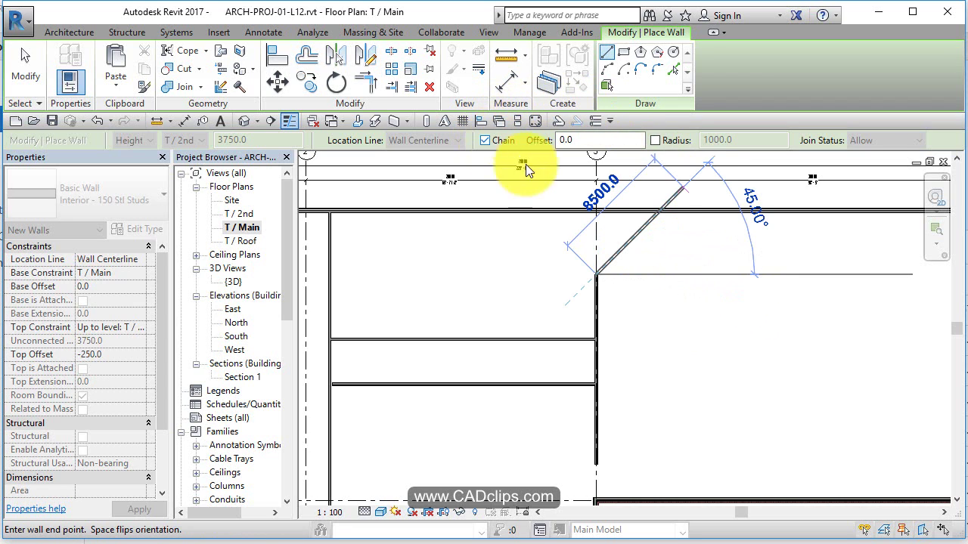
left_click(673, 275)
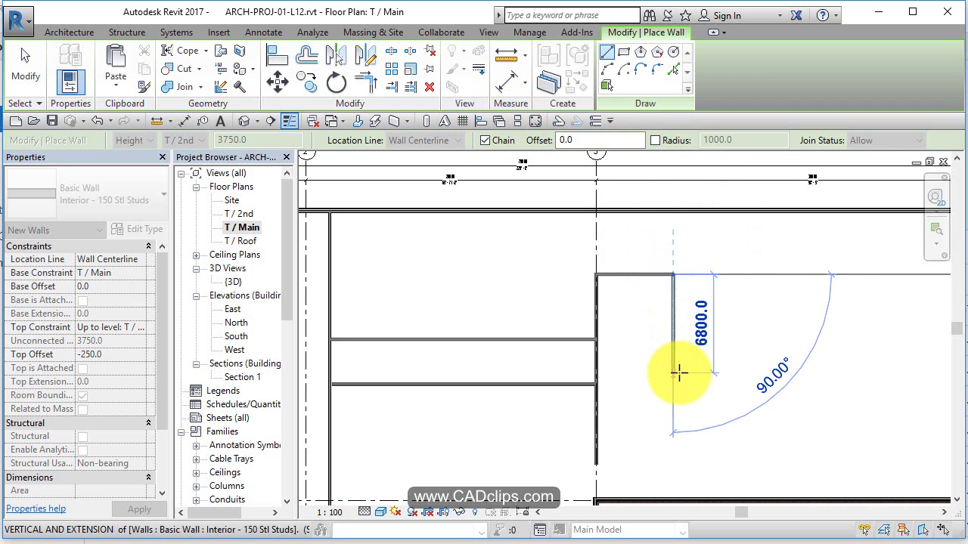
left_click(772, 371)
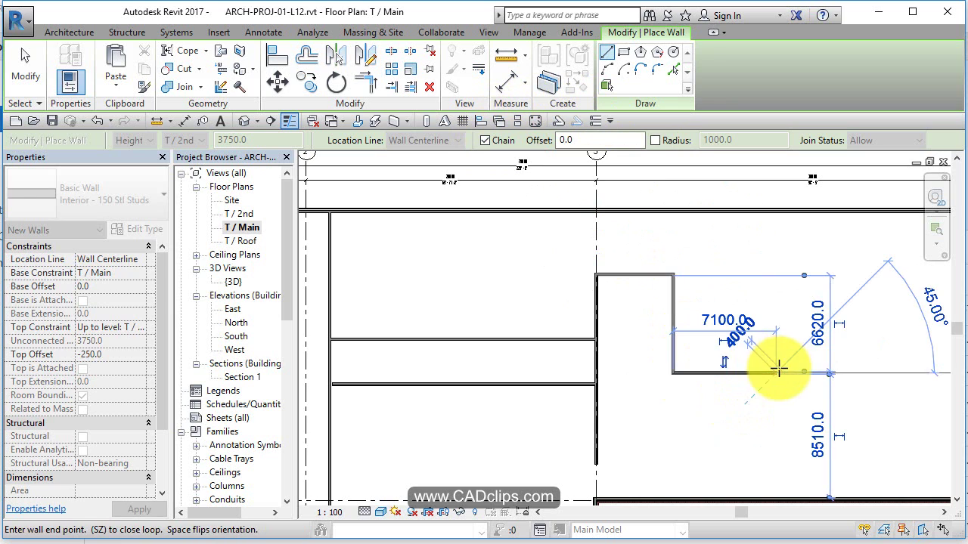
left_click(485, 140)
left_click(776, 372)
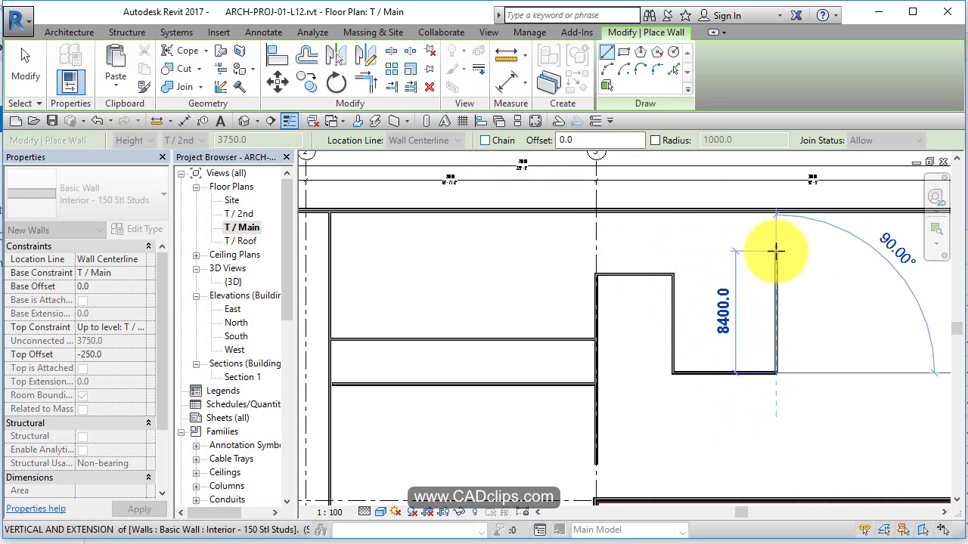
left_click(776, 251)
Step: Add separate short horizontal and vertical walls beside it, then window-select all the new walls
left_click(825, 310)
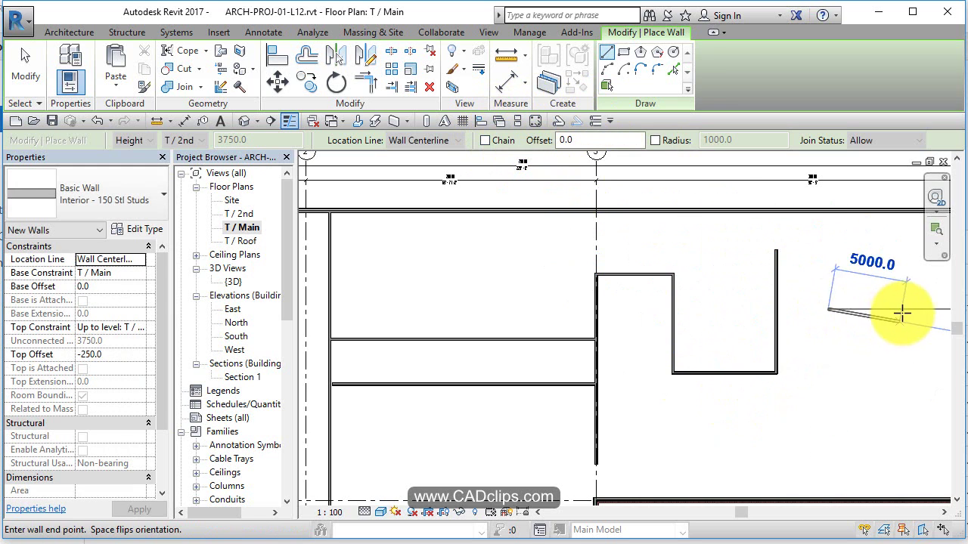
left_click(900, 319)
left_click(863, 353)
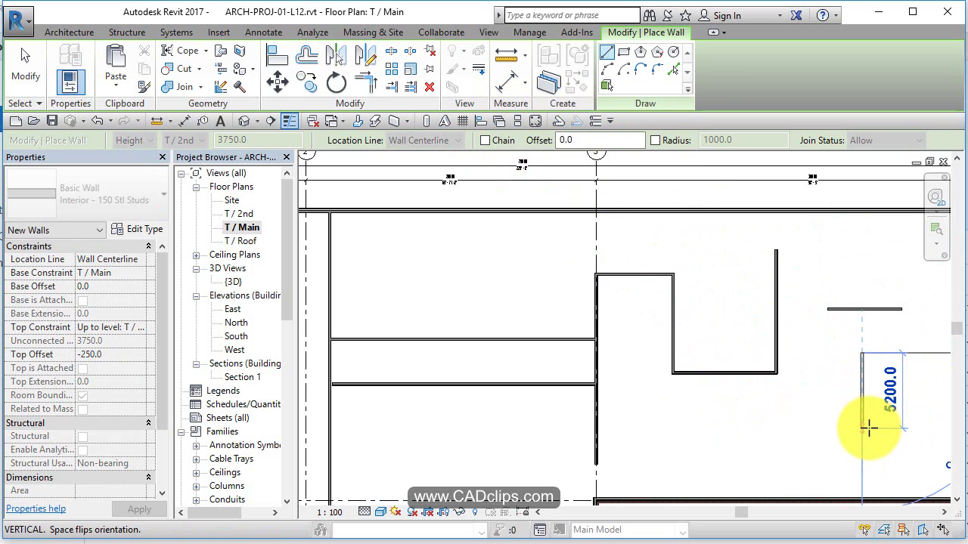
left_click(868, 429)
key("Escape")
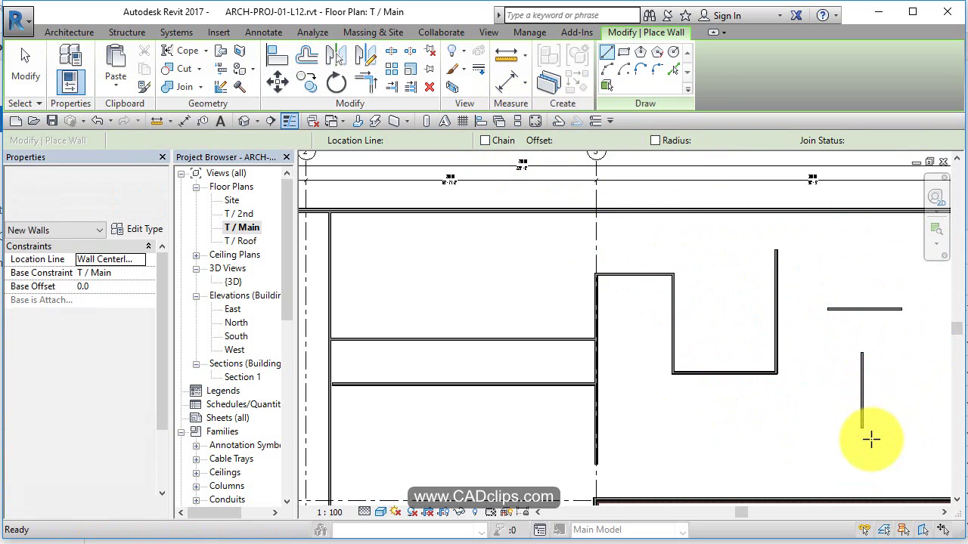
left_click_drag(909, 235, 647, 445)
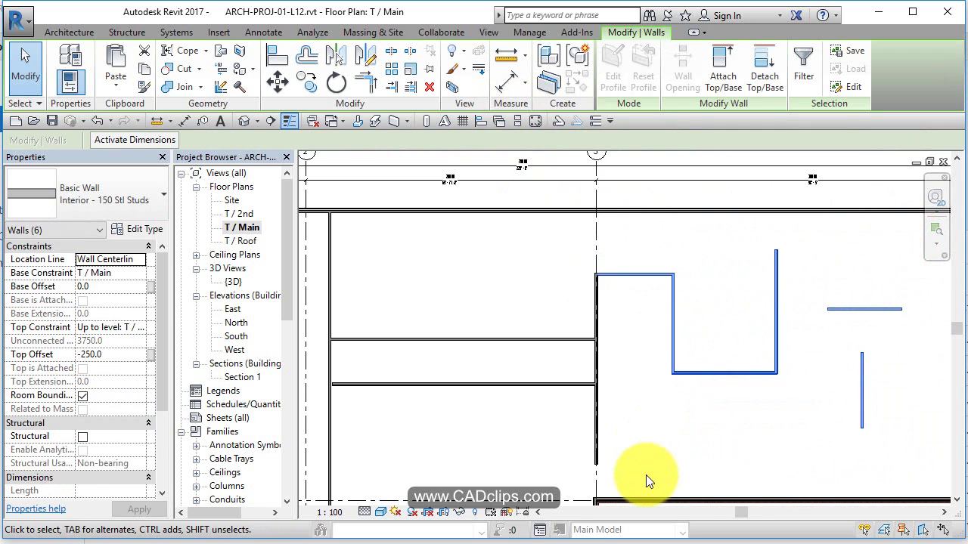
Step: Delete the newly drawn walls and extend the grid 3 vertical wall up to the top exterior wall
key("Delete")
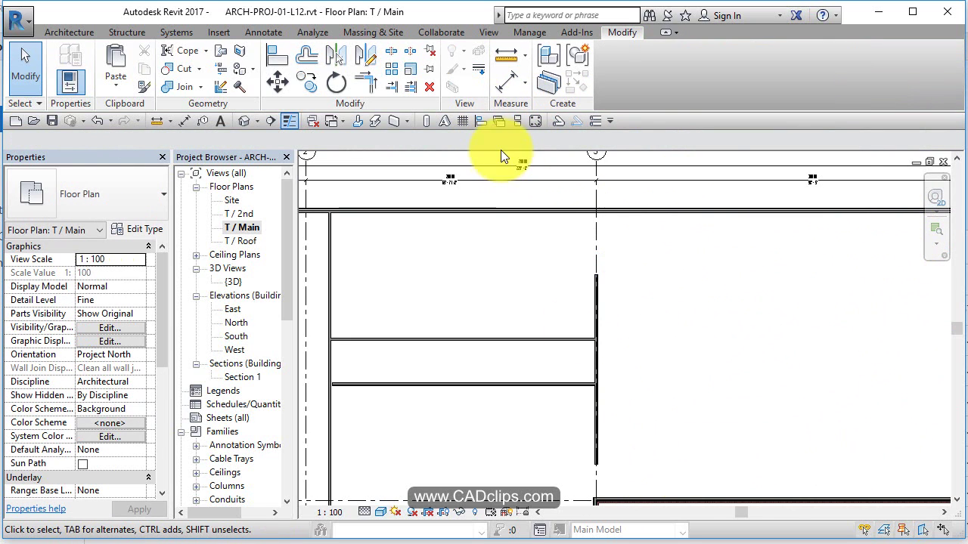
left_click(393, 86)
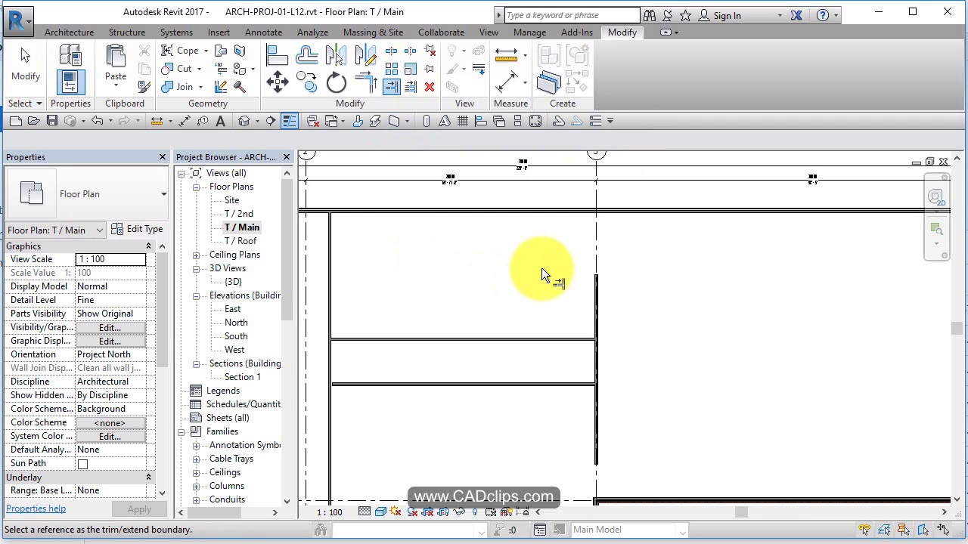
left_click(554, 211)
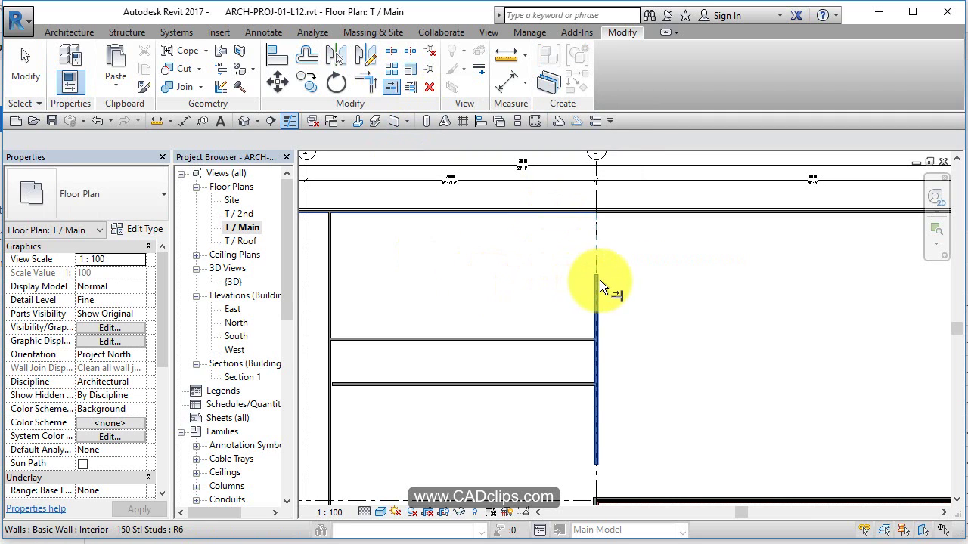
left_click(597, 282)
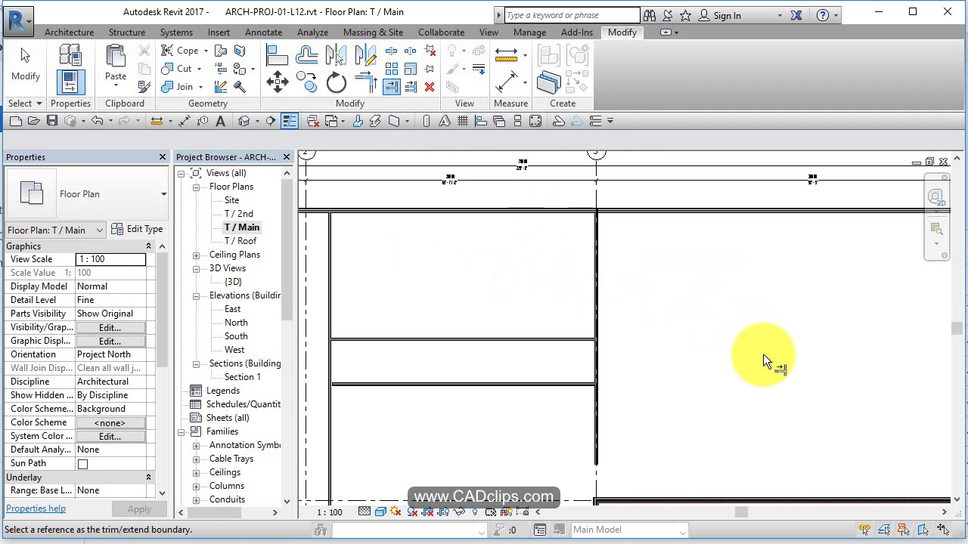
Step: Extend the grid 3 vertical wall down to meet the bottom wall
left_click(636, 496)
left_click(598, 441)
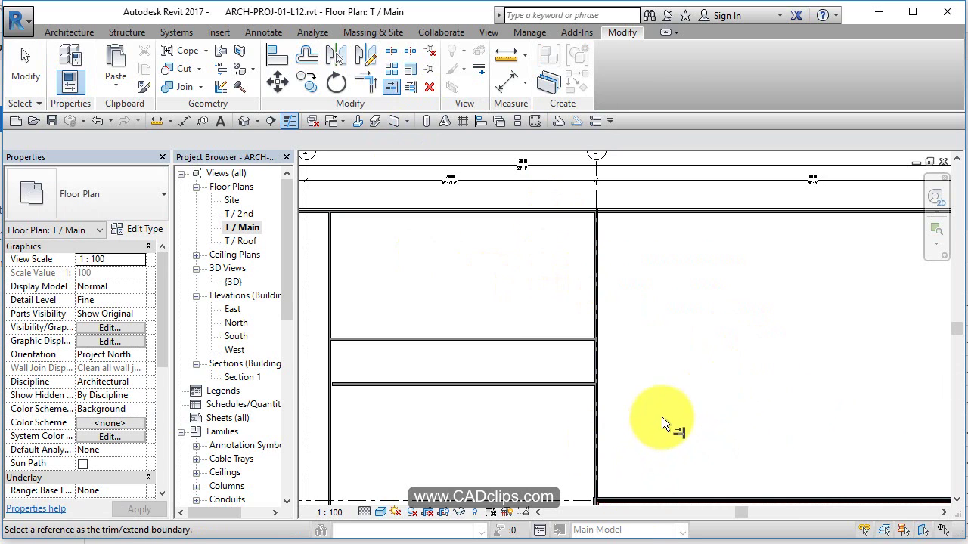
left_click(391, 88)
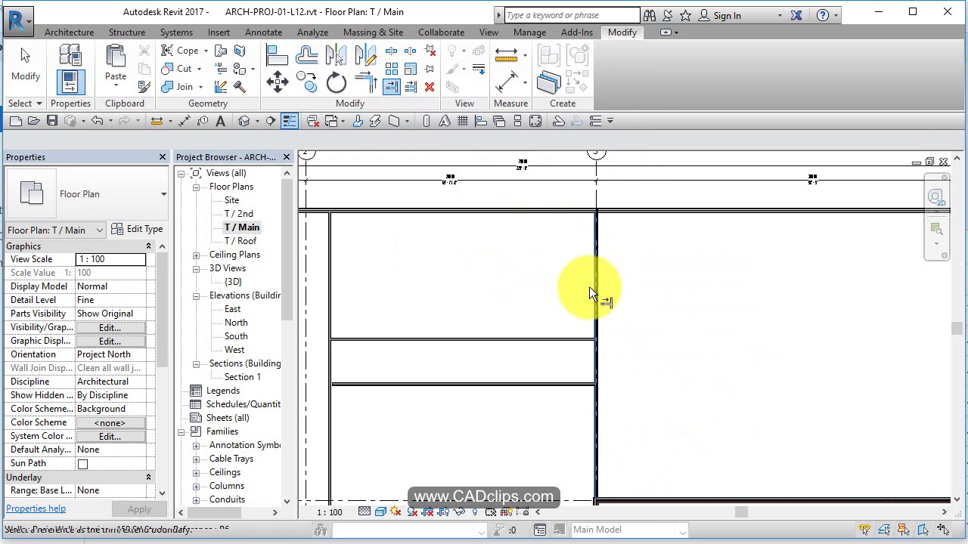
scroll(589, 287, "down", 3)
scroll(628, 329, "up", 2)
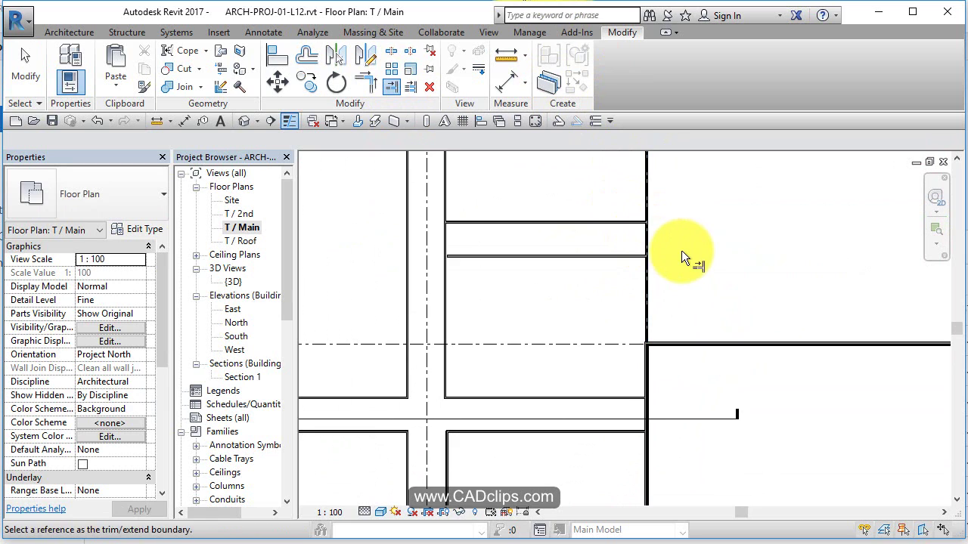
scroll(616, 312, "down", 3)
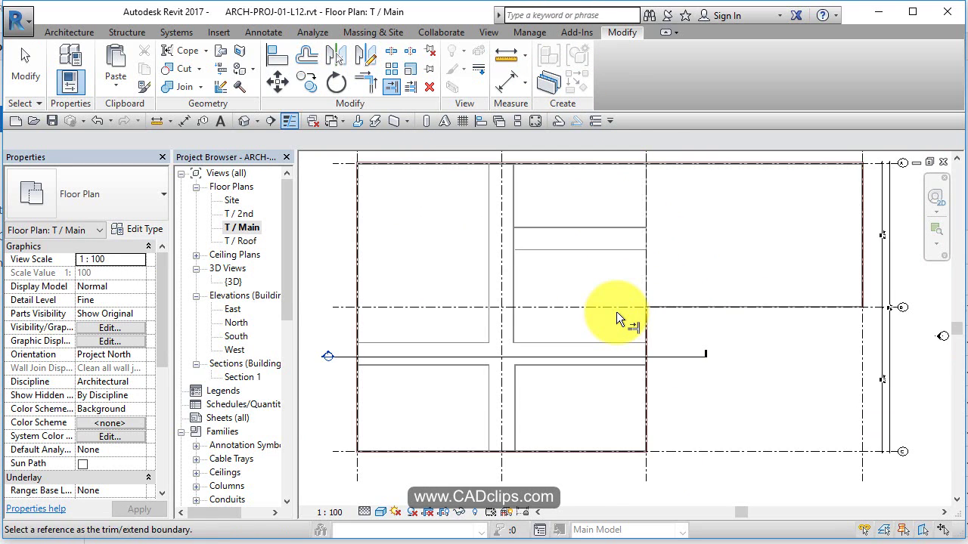
scroll(634, 327, "up", 3)
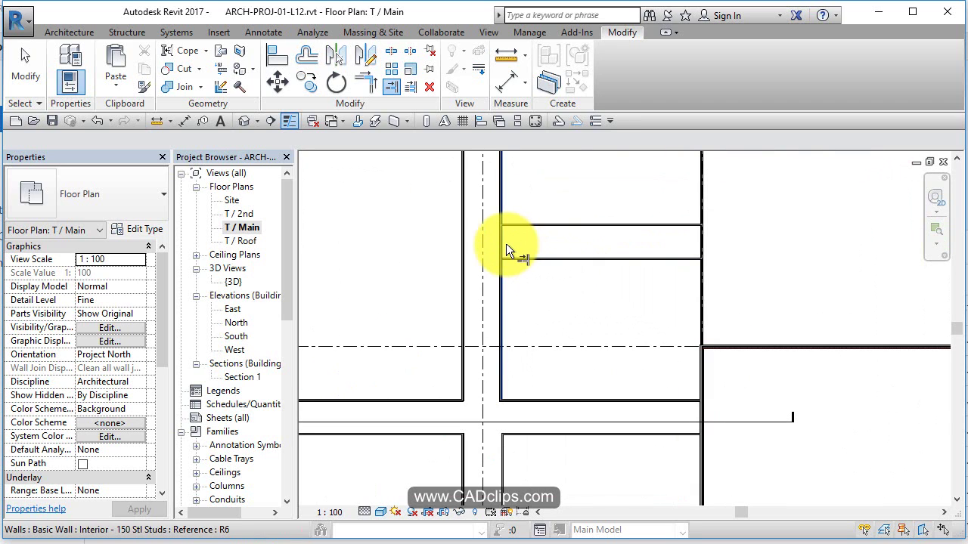
Step: Split the vertical corridor wall between the horizontal walls and corner it with the upper wall
left_click(392, 48)
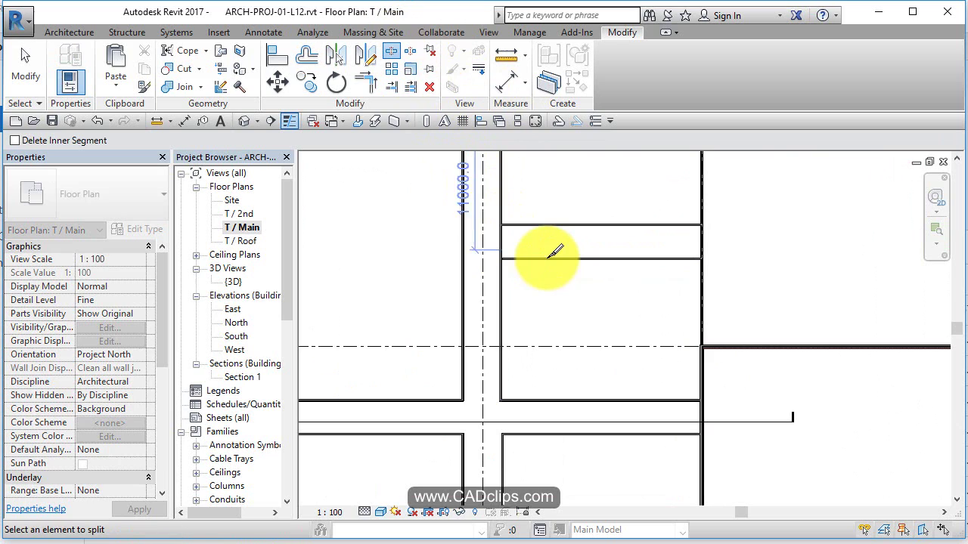
left_click(579, 259)
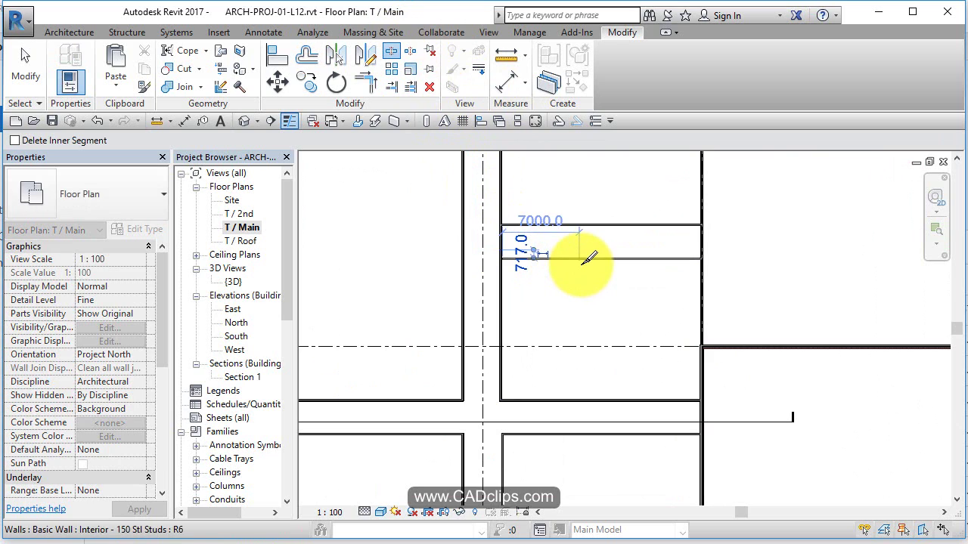
left_click(366, 86)
left_click(497, 172)
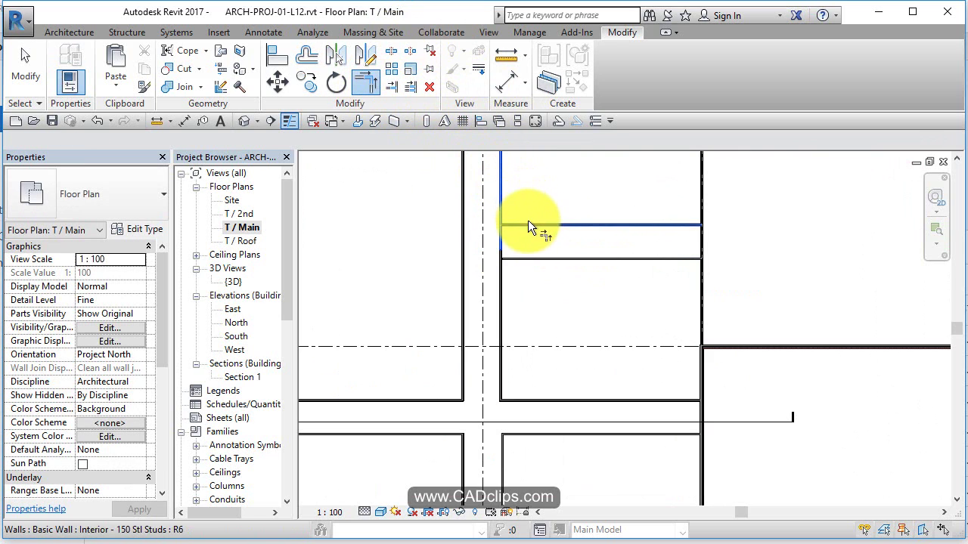
left_click(527, 219)
Step: Trim the lower horizontal wall and the corridor wall into a corner, opening the gap
left_click(513, 257)
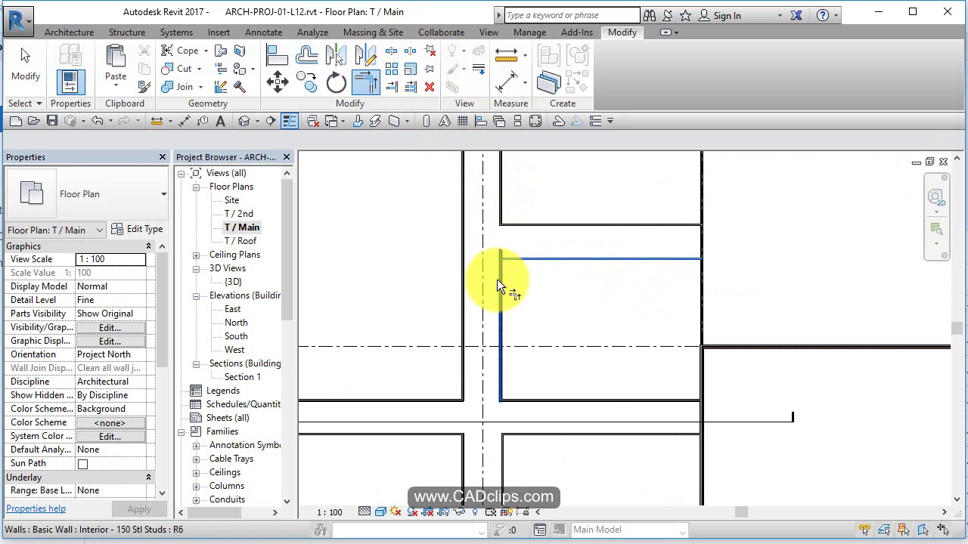
left_click(499, 302)
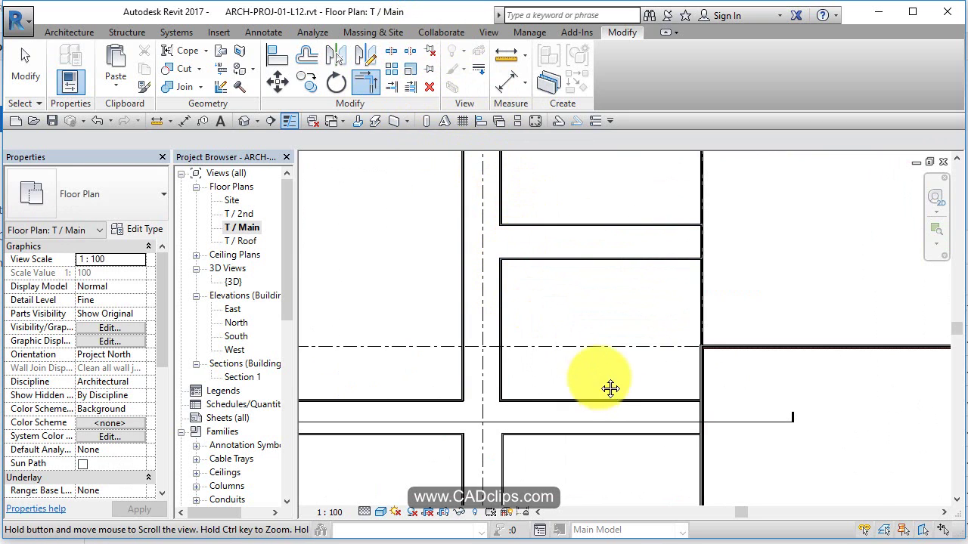
scroll(611, 389, "down", 3)
middle_click_drag(629, 304, 665, 332)
scroll(639, 352, "down", 1)
key("Escape")
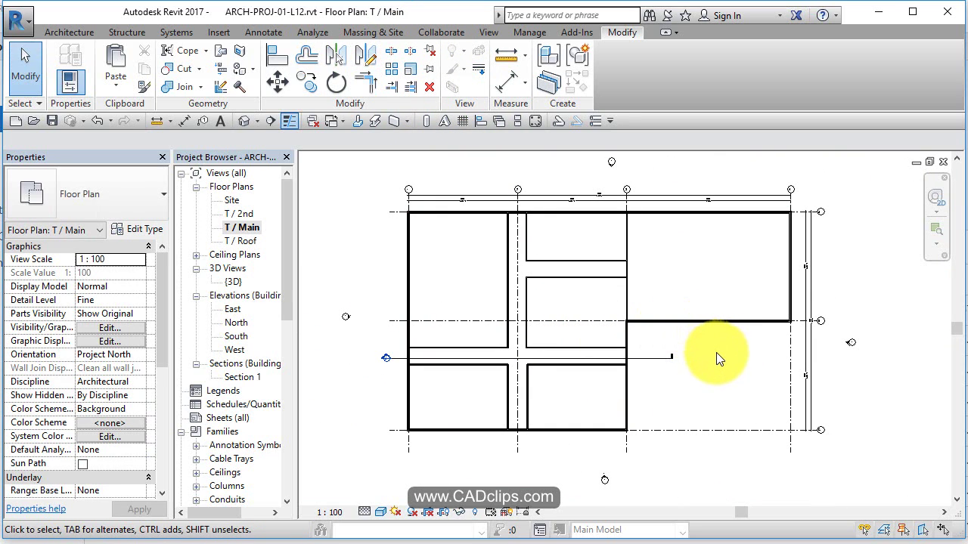
left_click(242, 123)
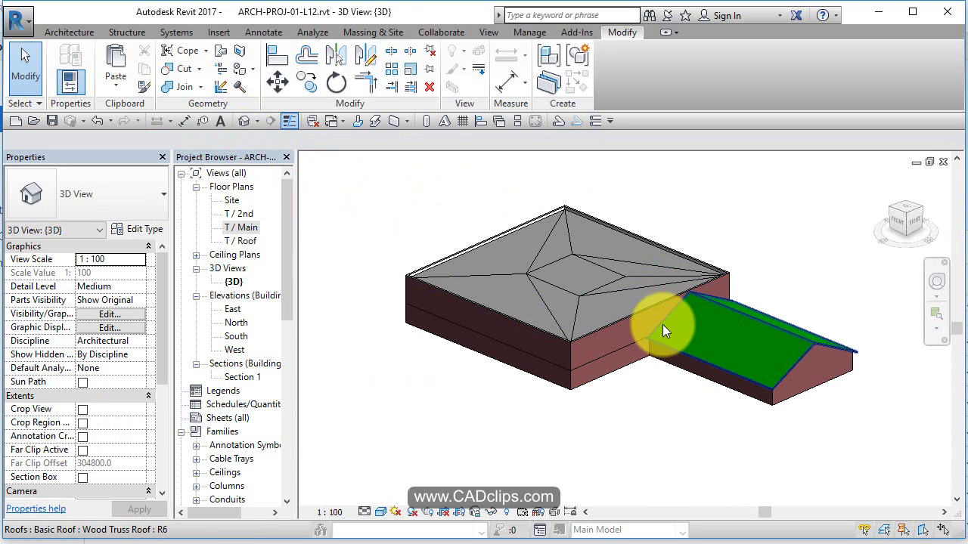
left_click(623, 323)
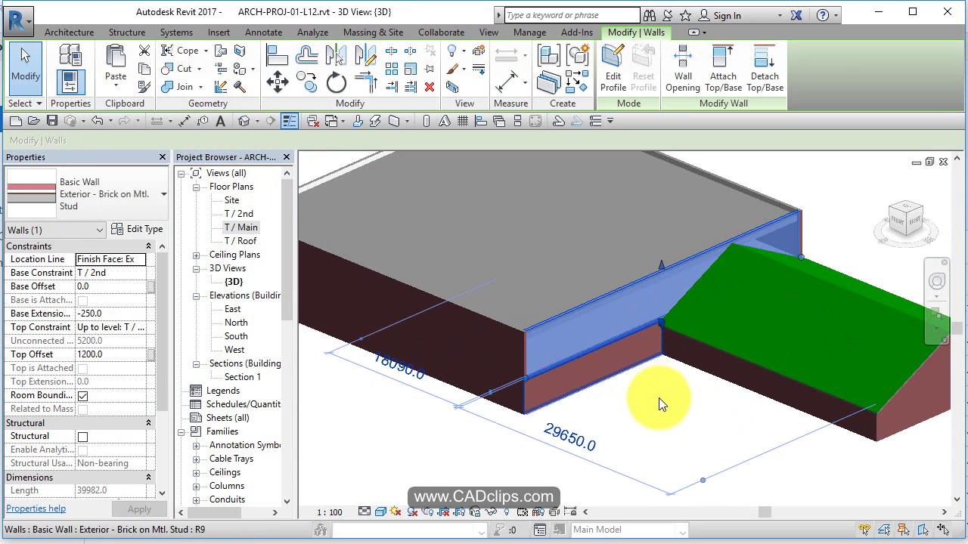
middle_click_drag(659, 397, 655, 460, "shift")
left_click(651, 460)
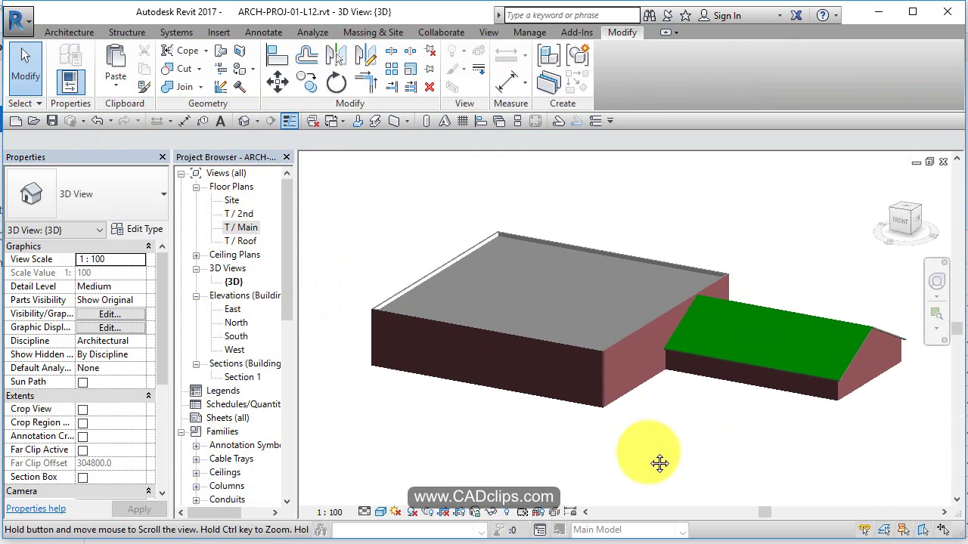
left_click(597, 257)
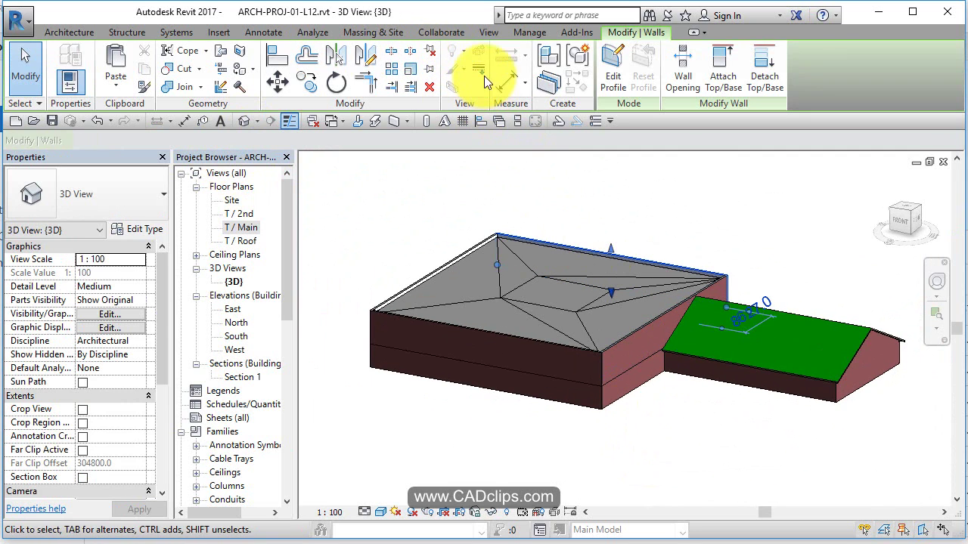
left_click(485, 50)
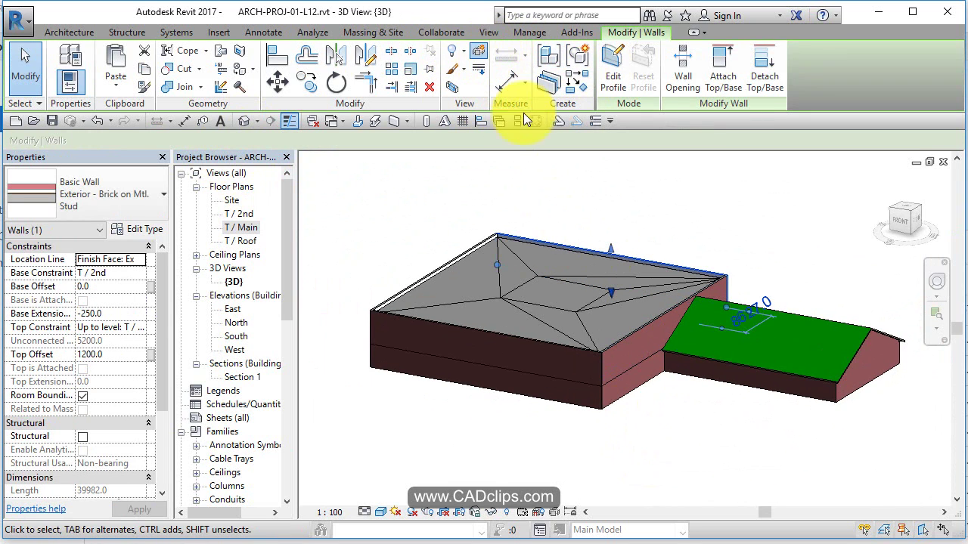
left_click_drag(616, 237, 602, 162)
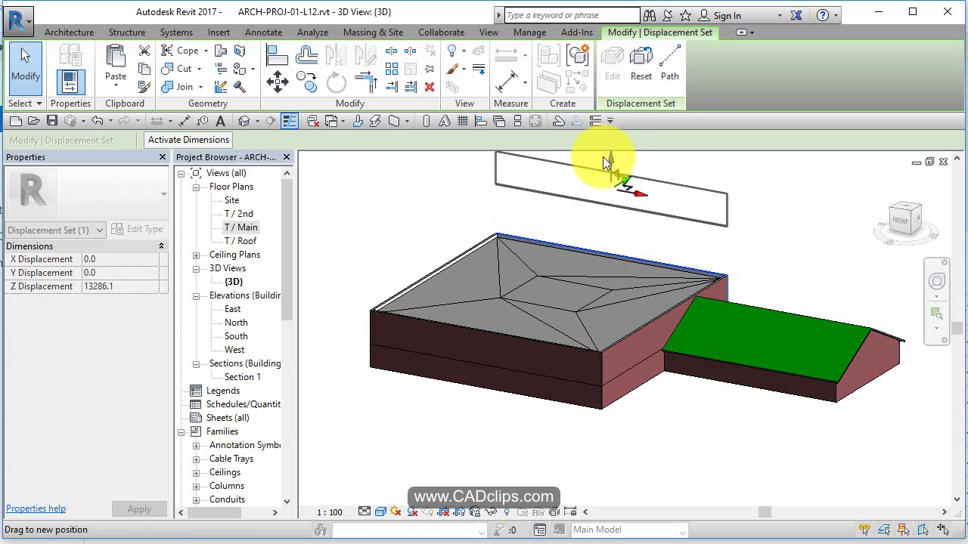
left_click_drag(692, 228, 787, 165)
key("Escape")
key("Escape")
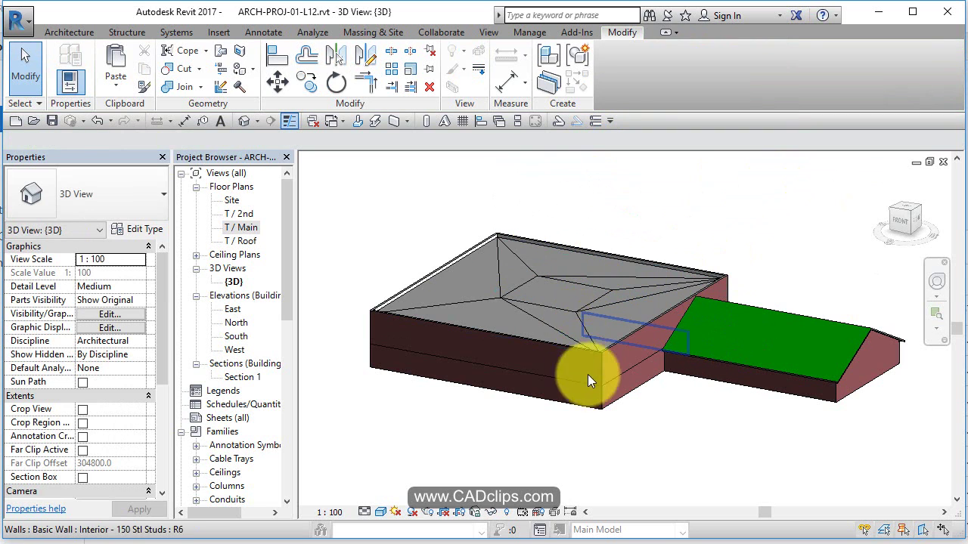
middle_click_drag(616, 449, 754, 424, "shift")
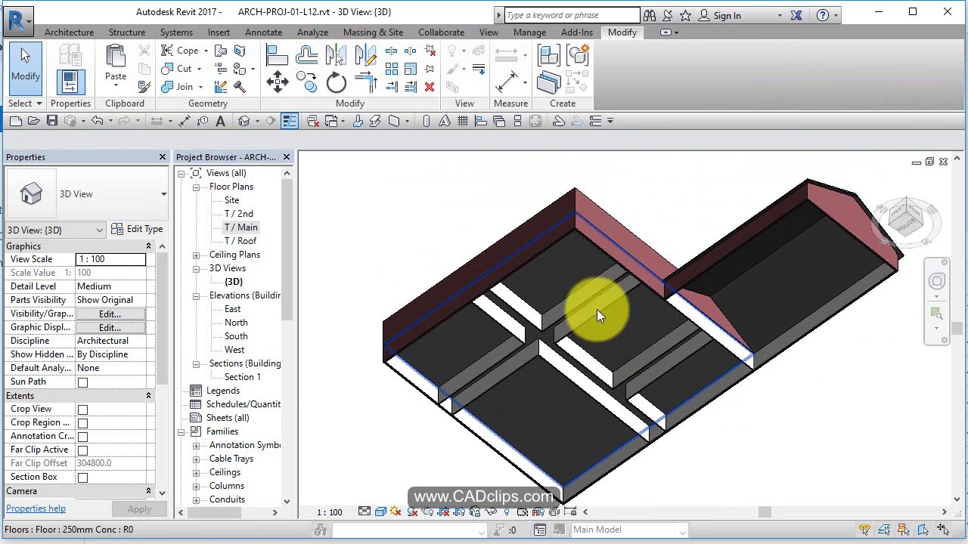
Step: Return to the T / Main floor plan view
double_click(242, 228)
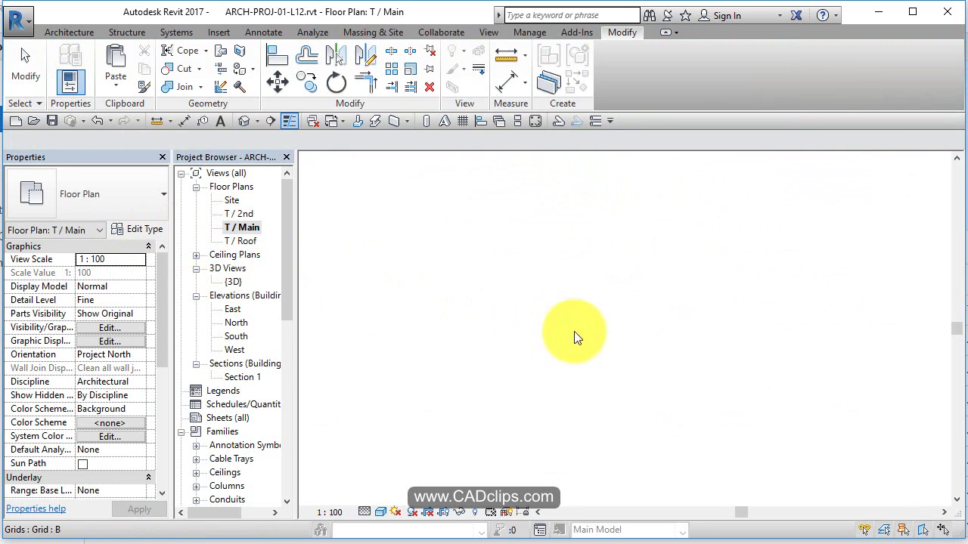
middle_click_drag(684, 339, 806, 350)
scroll(633, 346, "up", 2)
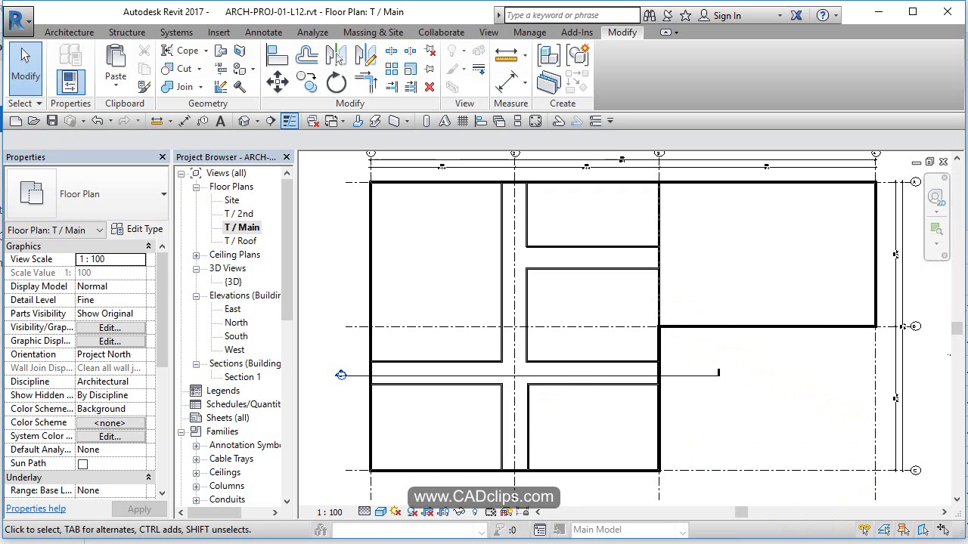
Step: Save the project as a new file ARCH-PROJ-01-L13.rvt
left_click(18, 27)
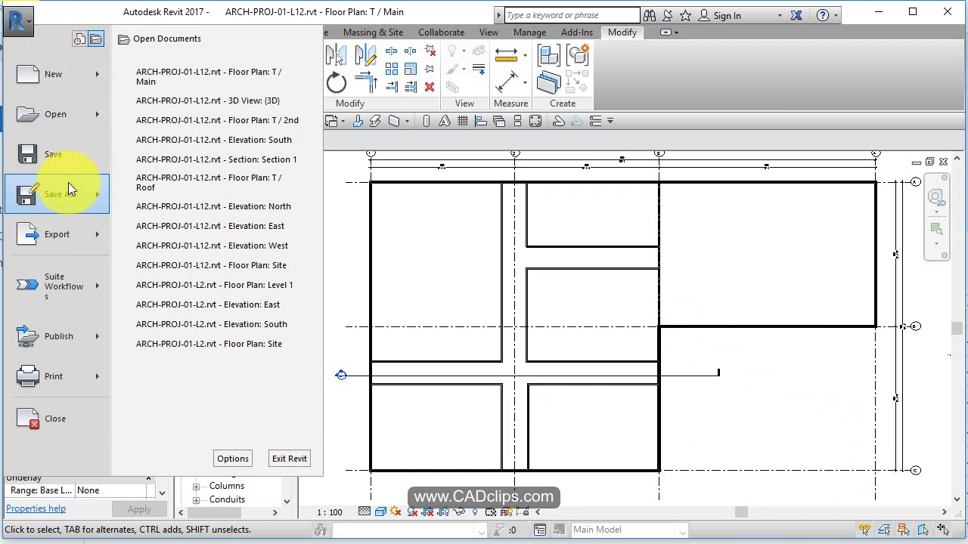
mouse_move(68, 182)
left_click(431, 162)
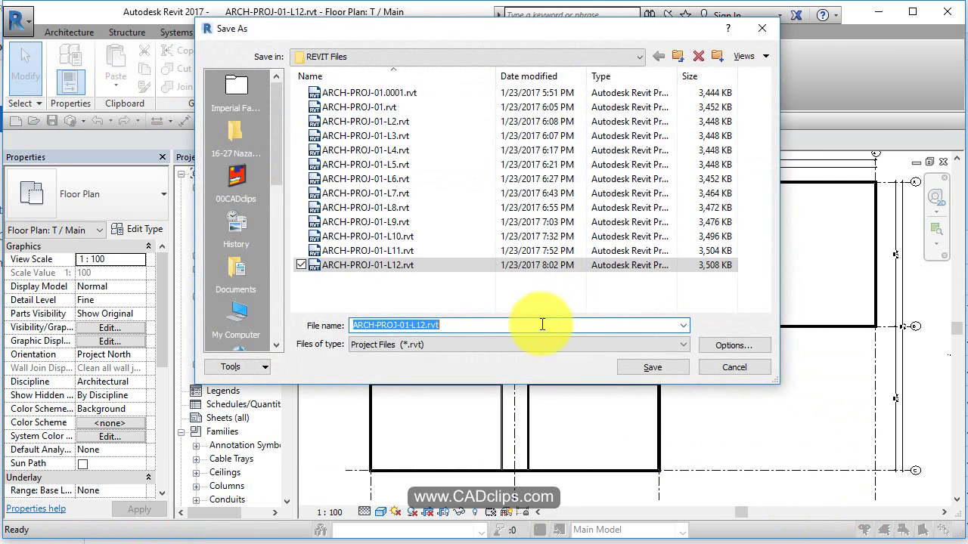
left_click(482, 327)
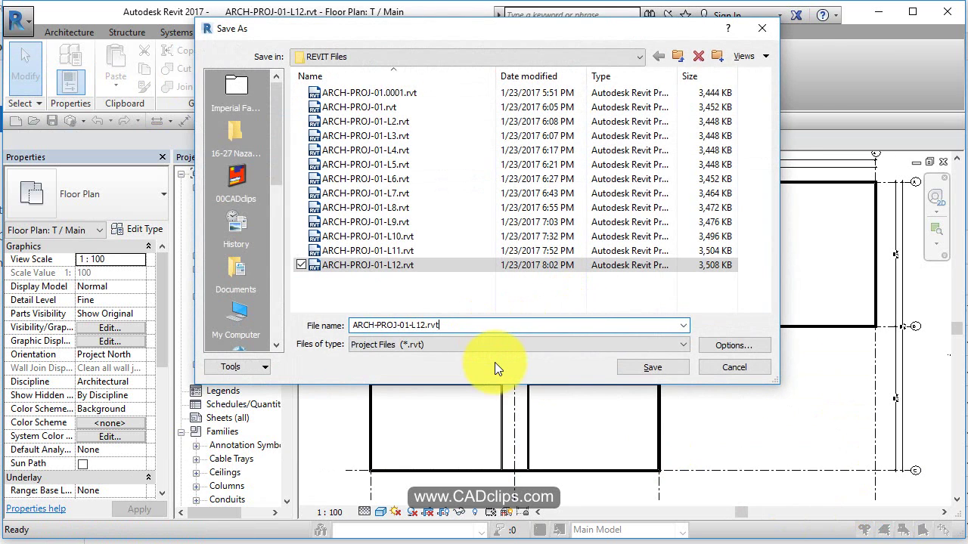
key("BackSpace")
type("3")
left_click(655, 368)
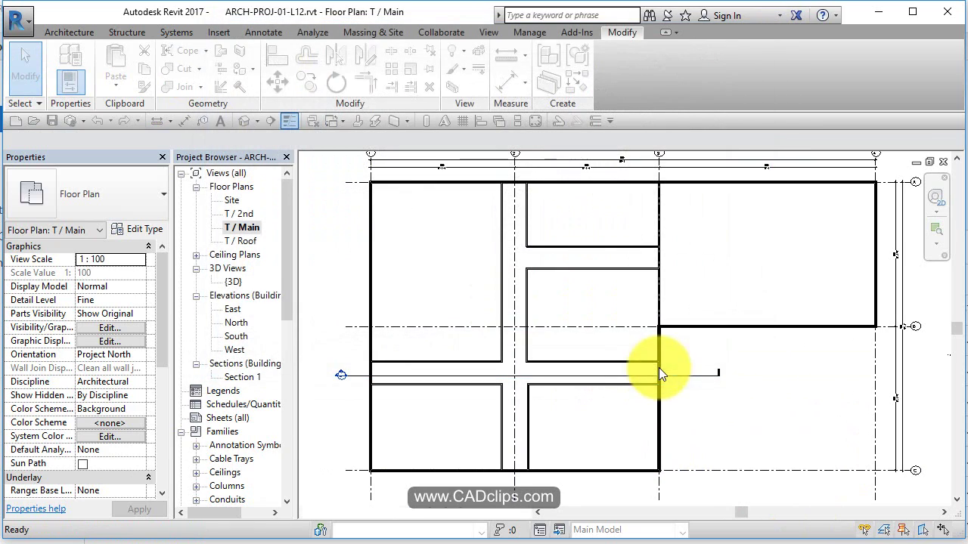